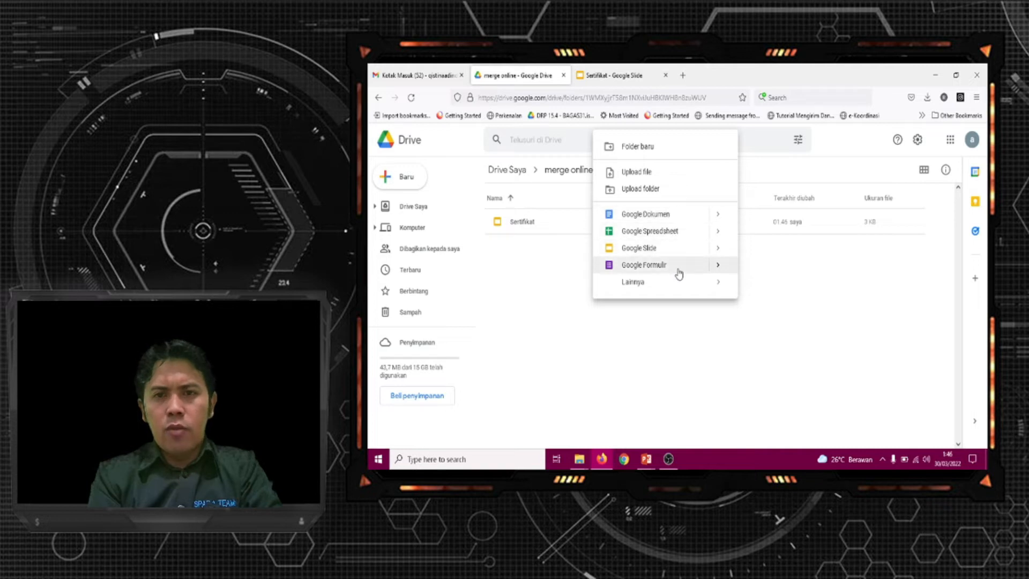
Create a blank Google Form in the merge online folder and decline the introductory tour
{"action": "mouse_move", "coordinate": [718, 266]}
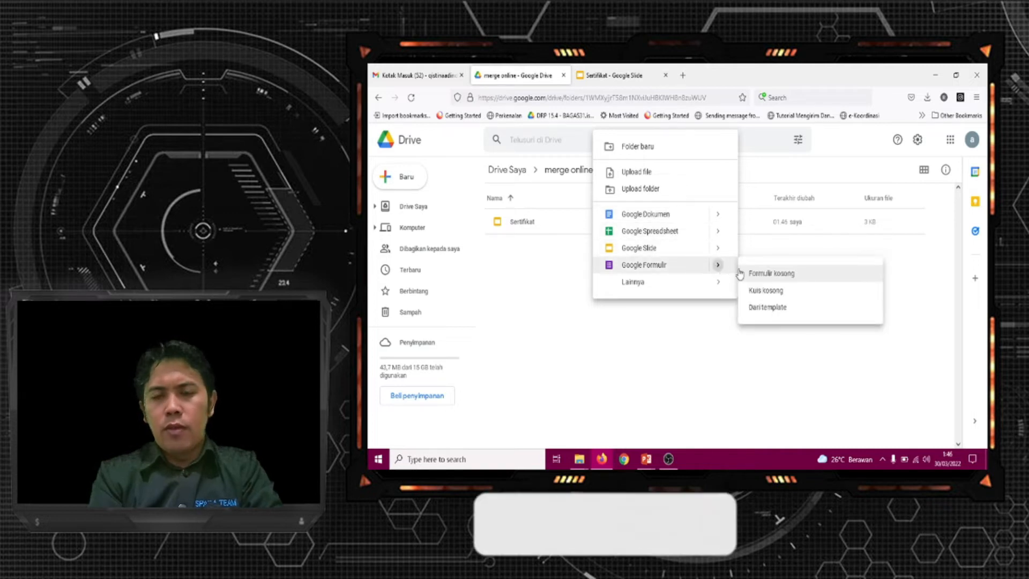
{"action": "left_click", "coordinate": [782, 277]}
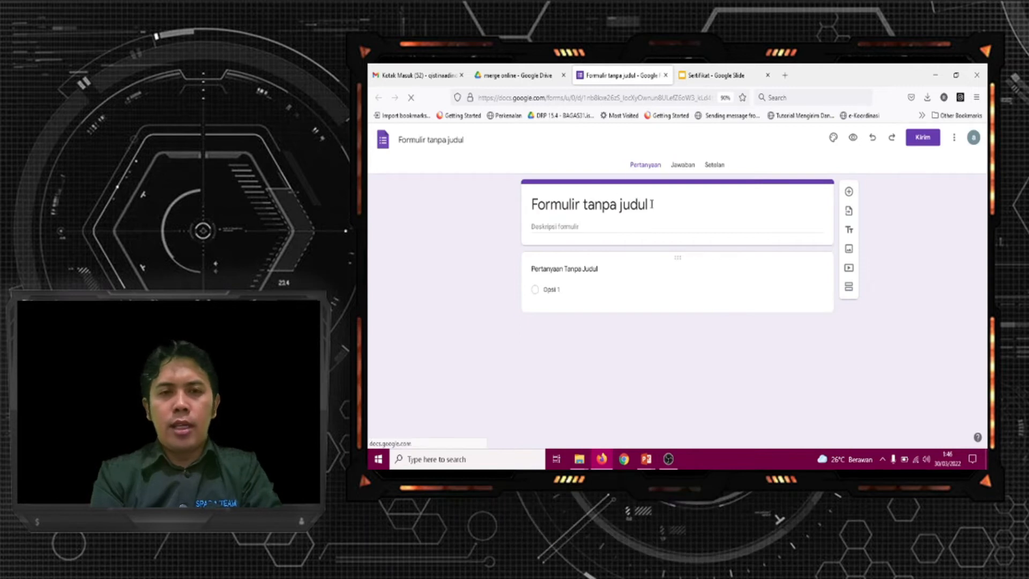
{"action": "left_click", "coordinate": [668, 205]}
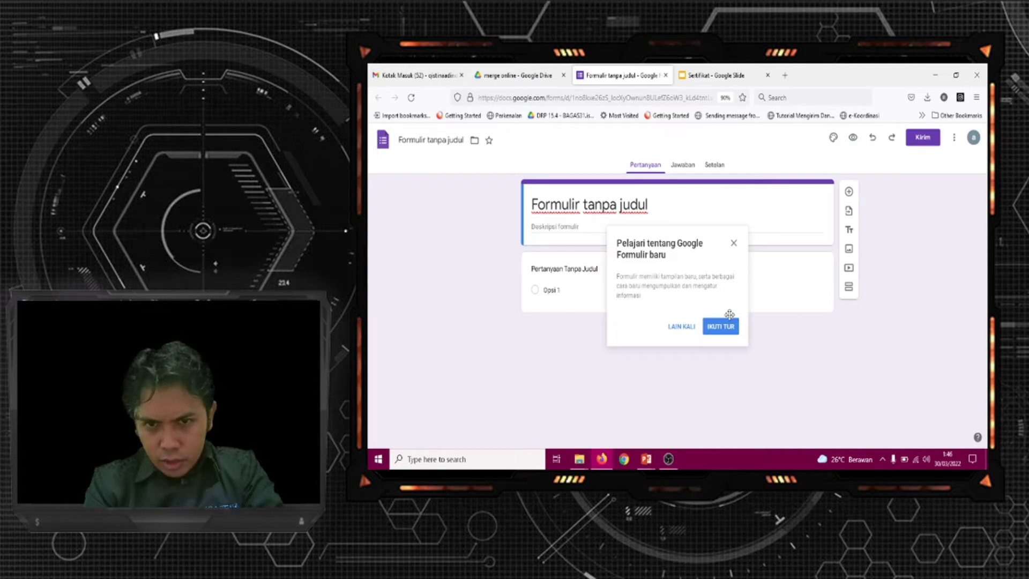
{"action": "left_click", "coordinate": [681, 326]}
Replace the form's title with "Presensi Seminar online"
{"action": "left_click", "coordinate": [667, 203]}
{"action": "key", "text": "BackSpace"}
{"action": "key", "text": "BackSpace"}
{"action": "key", "text": "BackSpace"}
{"action": "key", "text": "BackSpace"}
{"action": "key", "text": "BackSpace"}
{"action": "key", "text": "BackSpace"}
{"action": "key", "text": "BackSpace"}
{"action": "key", "text": "BackSpace"}
{"action": "key", "text": "BackSpace"}
{"action": "key", "text": "BackSpace"}
{"action": "key", "text": "BackSpace"}
{"action": "key", "text": "BackSpace"}
{"action": "key", "text": "BackSpace"}
{"action": "key", "text": "BackSpace"}
{"action": "key", "text": "BackSpace"}
{"action": "key", "text": "BackSpace"}
{"action": "key", "text": "BackSpace"}
{"action": "key", "text": "BackSpace"}
{"action": "key", "text": "BackSpace"}
{"action": "key", "text": "BackSpace"}
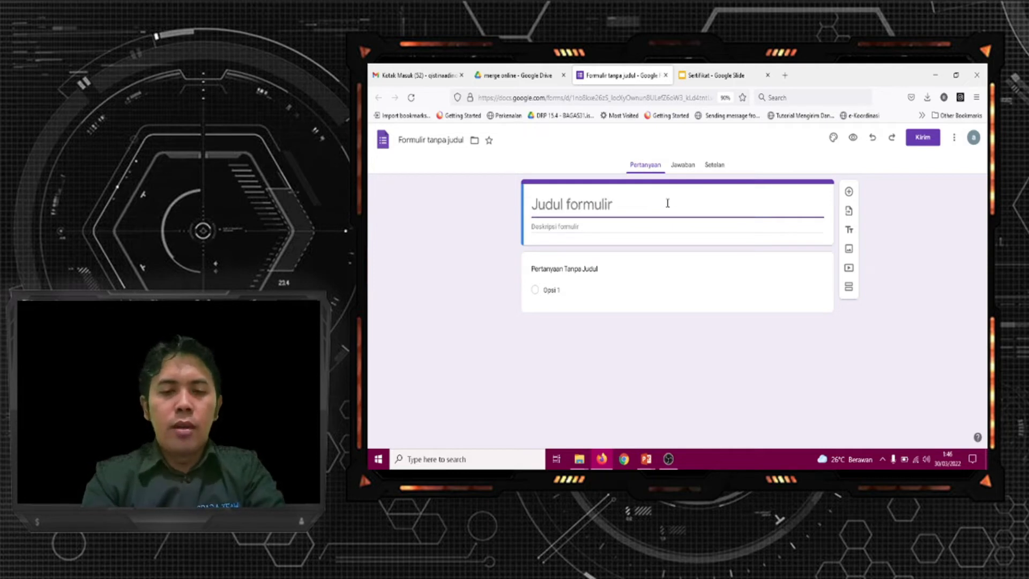
{"action": "type", "text": "Presensi Seminar online"}
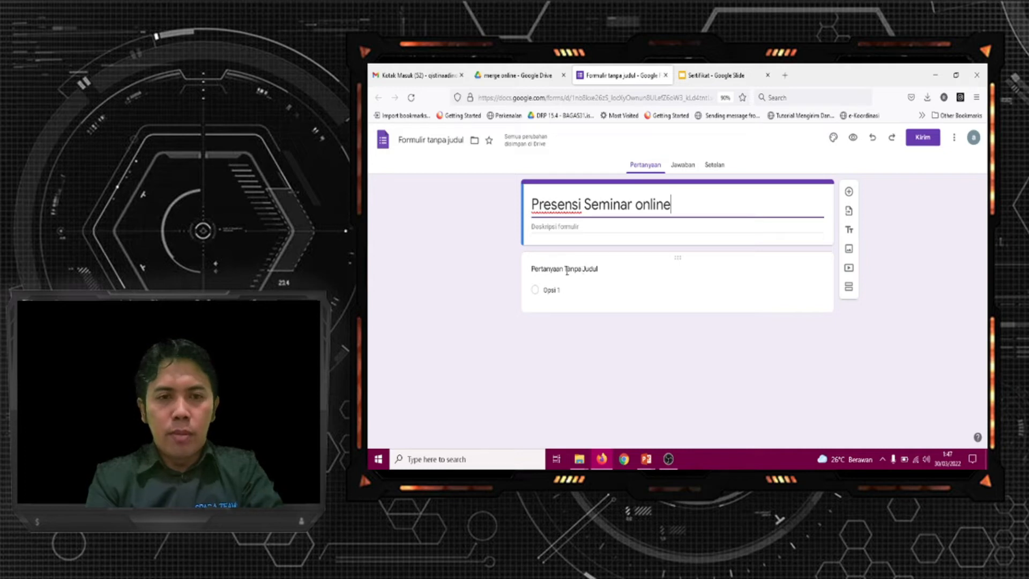
Title the first question "Nama" and add a second question titled "Email"
{"action": "left_click", "coordinate": [606, 271]}
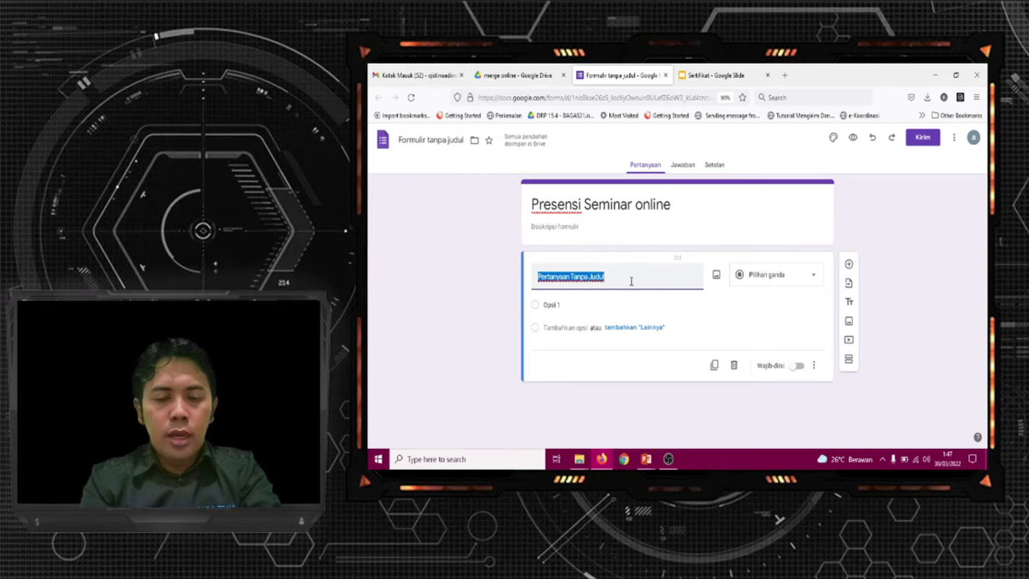
{"action": "type", "text": "Nama"}
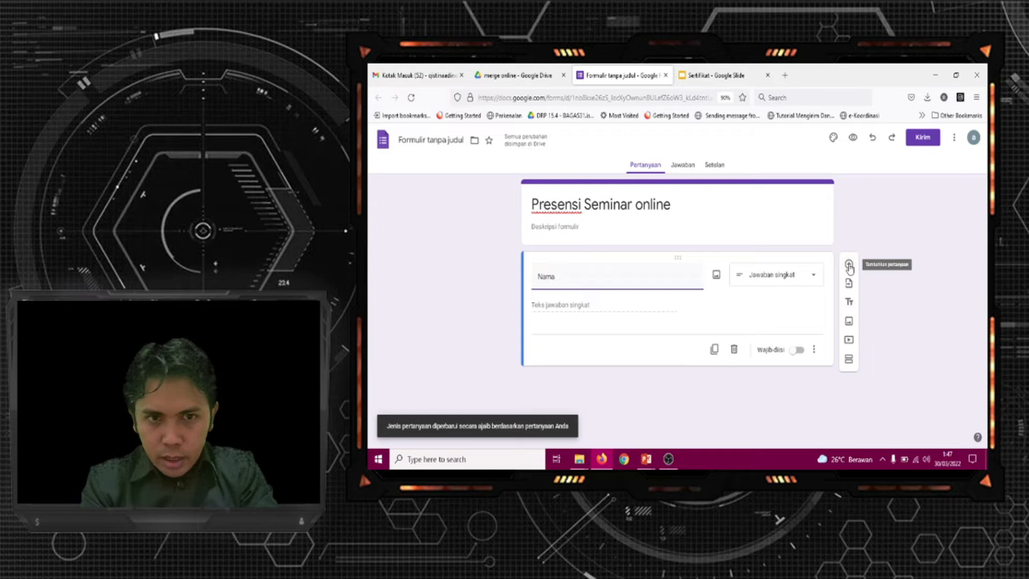
{"action": "left_click", "coordinate": [850, 266]}
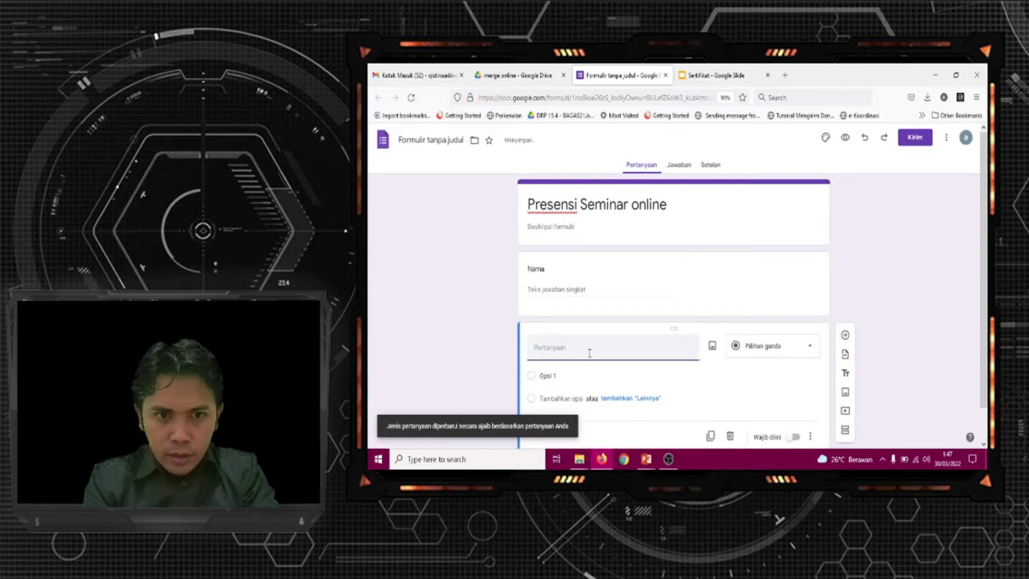
{"action": "type", "text": "Email"}
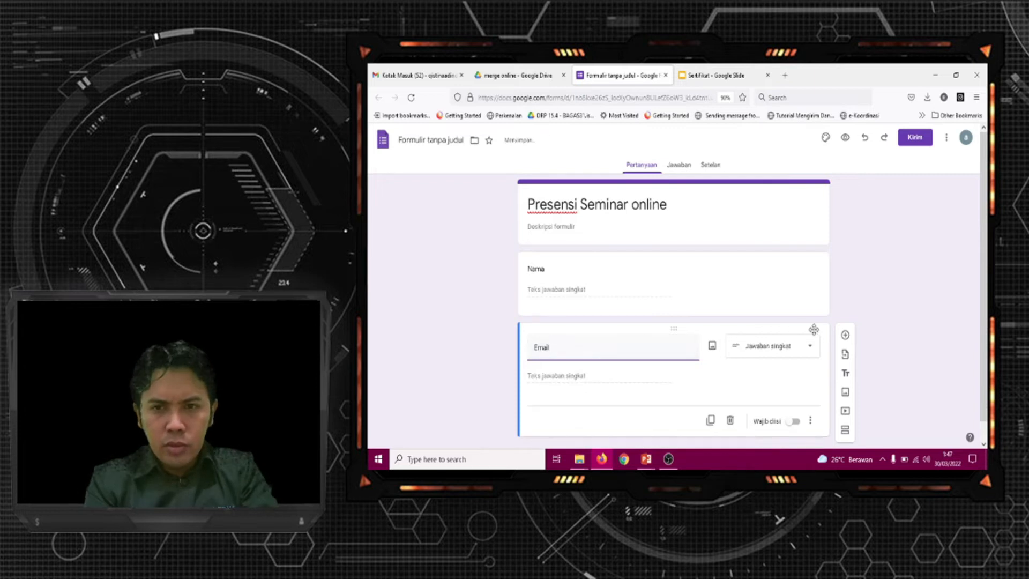
Add a third question titled "Gelombang" and set its answer type to Drop-down
{"action": "left_click", "coordinate": [846, 336]}
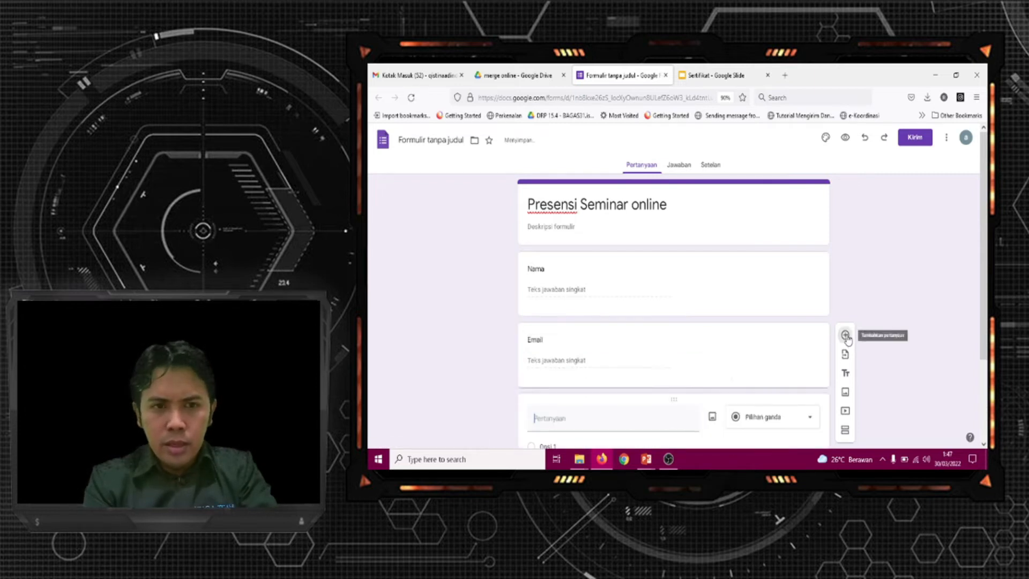
{"action": "left_click_drag", "start_coordinate": [987, 265], "coordinate": [988, 322]}
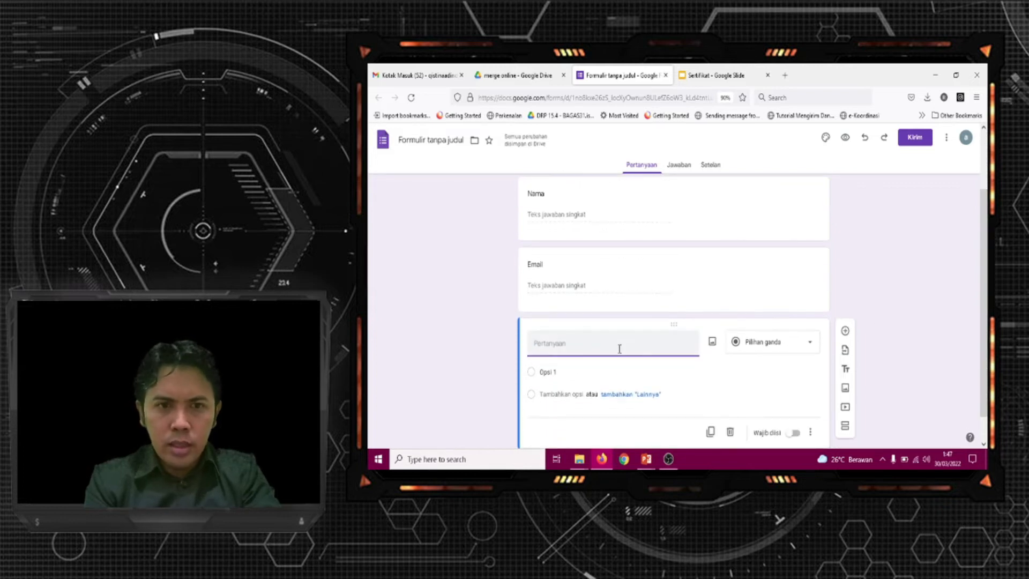
{"action": "type", "text": "Gelombang"}
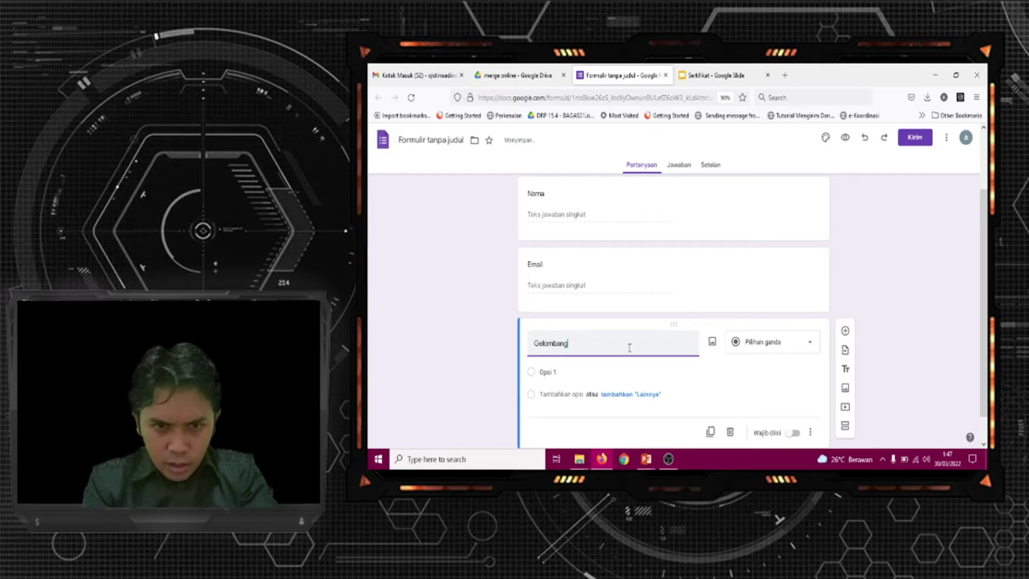
{"action": "left_click", "coordinate": [811, 346]}
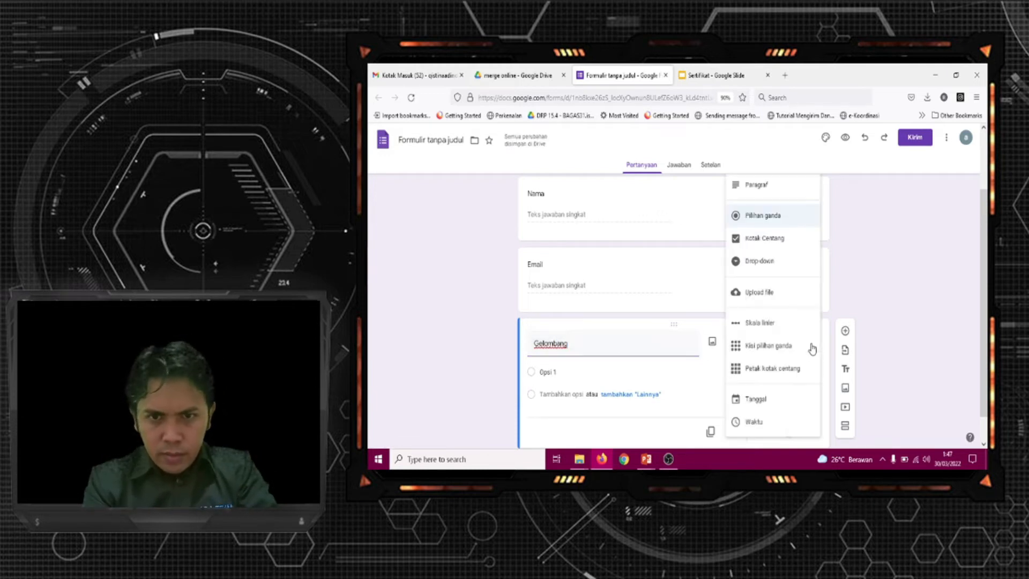
{"action": "left_click", "coordinate": [769, 261]}
Enter "Pertaman" and "Kedua" as the two choices of the Gelombang question
{"action": "left_click", "coordinate": [558, 373]}
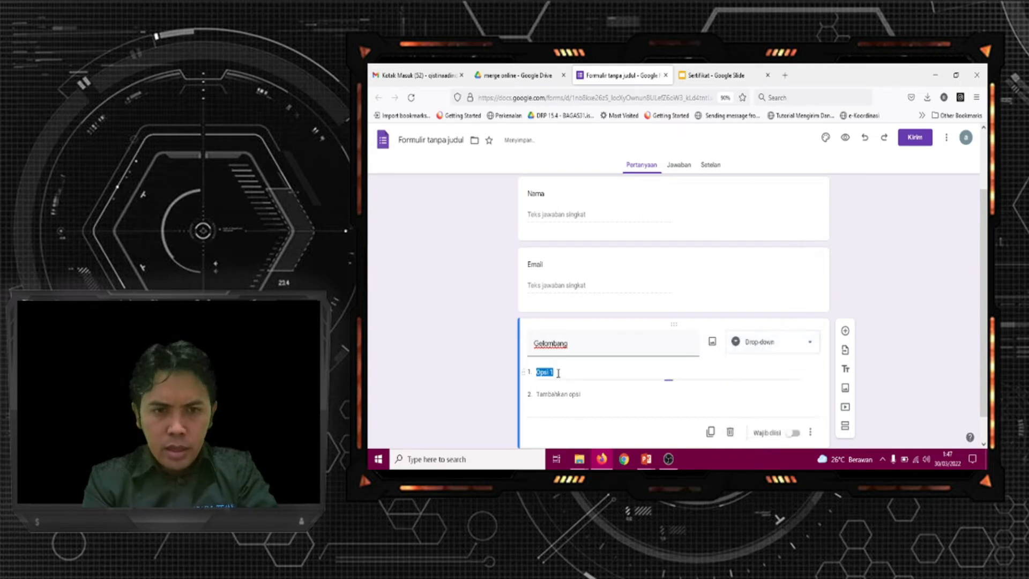
{"action": "type", "text": "Pertaman"}
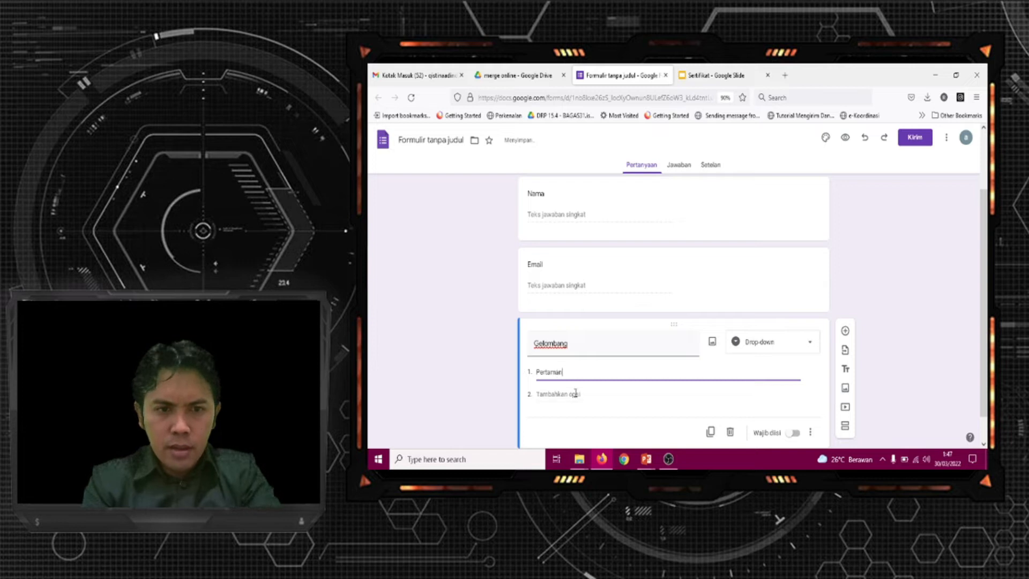
{"action": "left_click", "coordinate": [579, 395]}
{"action": "type", "text": "Kedua"}
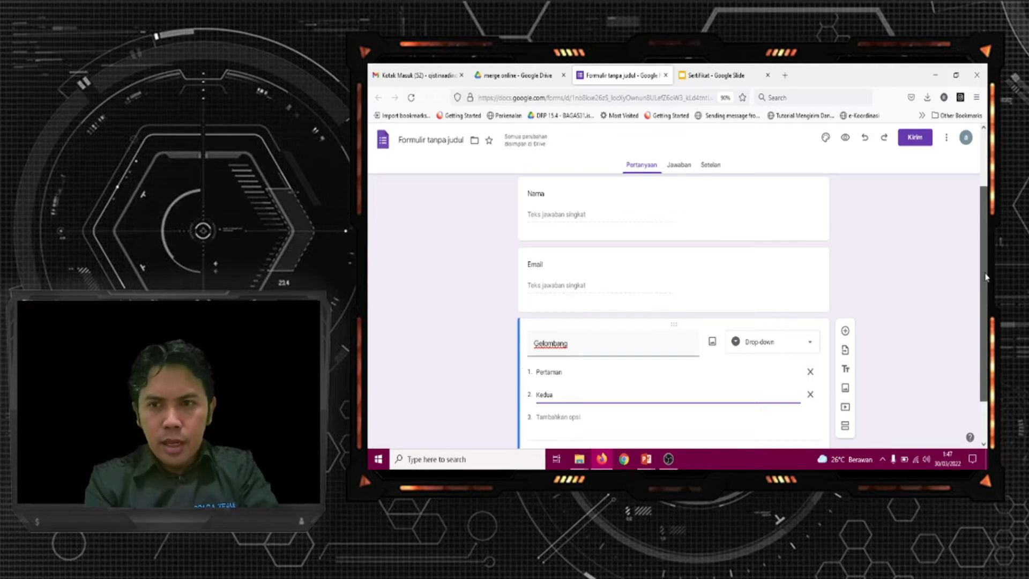
Make the Gelombang, Email and Nama questions required (Wajib diisi)
{"action": "scroll", "coordinate": [986, 285], "scroll_direction": "down", "scroll_amount": 1}
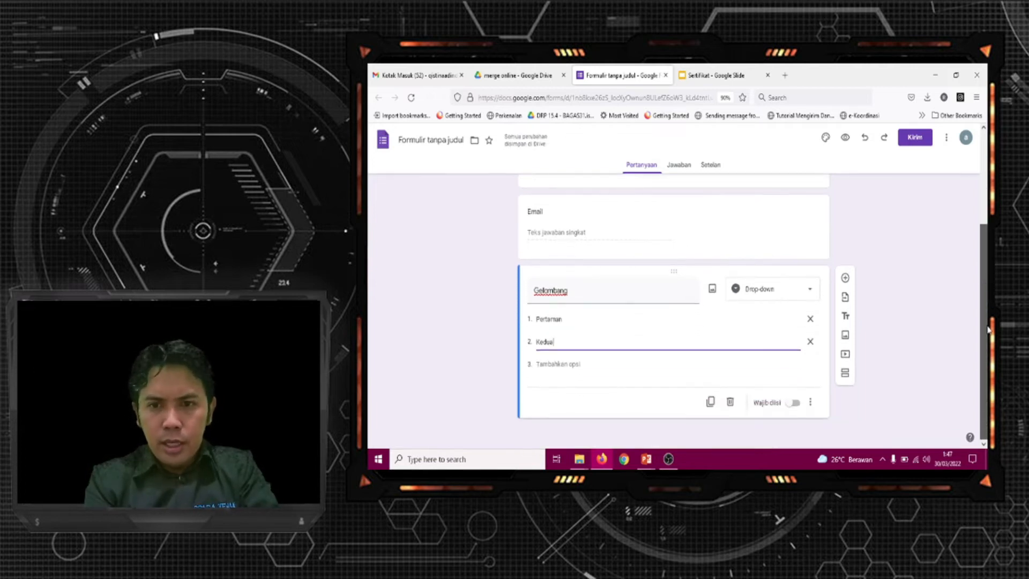
{"action": "left_click", "coordinate": [796, 403]}
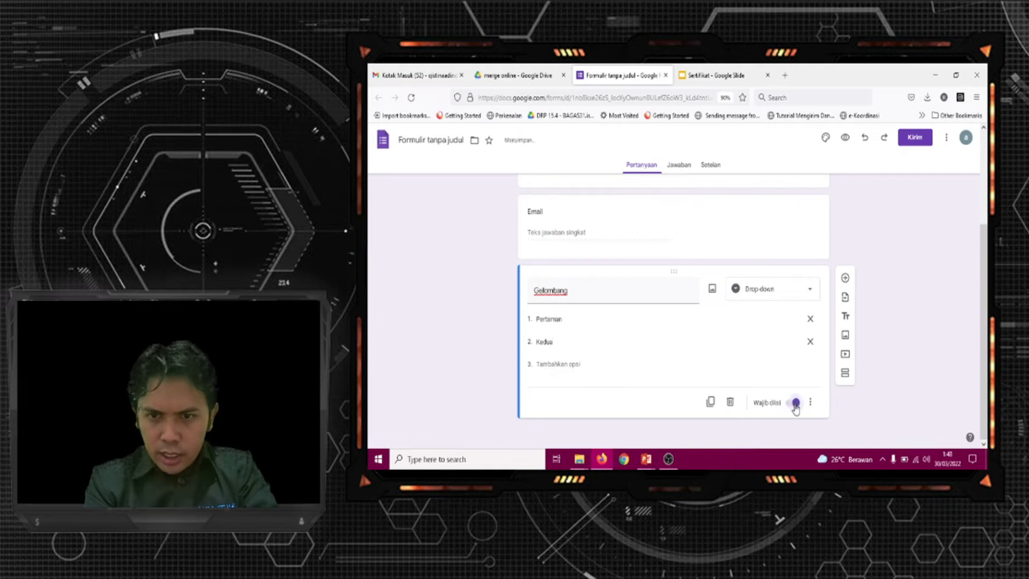
{"action": "scroll", "coordinate": [989, 353], "scroll_direction": "up", "scroll_amount": 3}
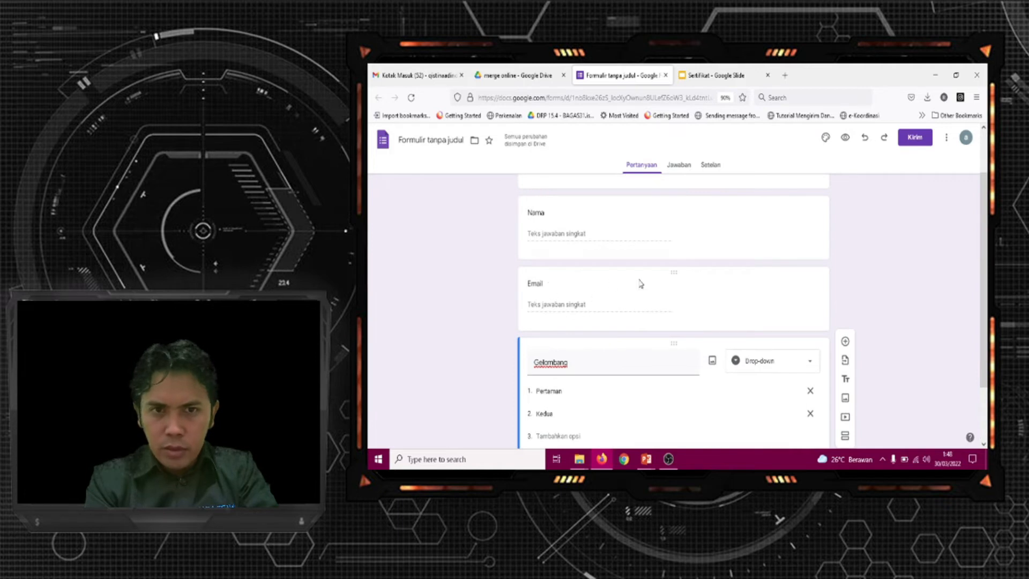
{"action": "left_click", "coordinate": [671, 273]}
{"action": "left_click", "coordinate": [795, 364]}
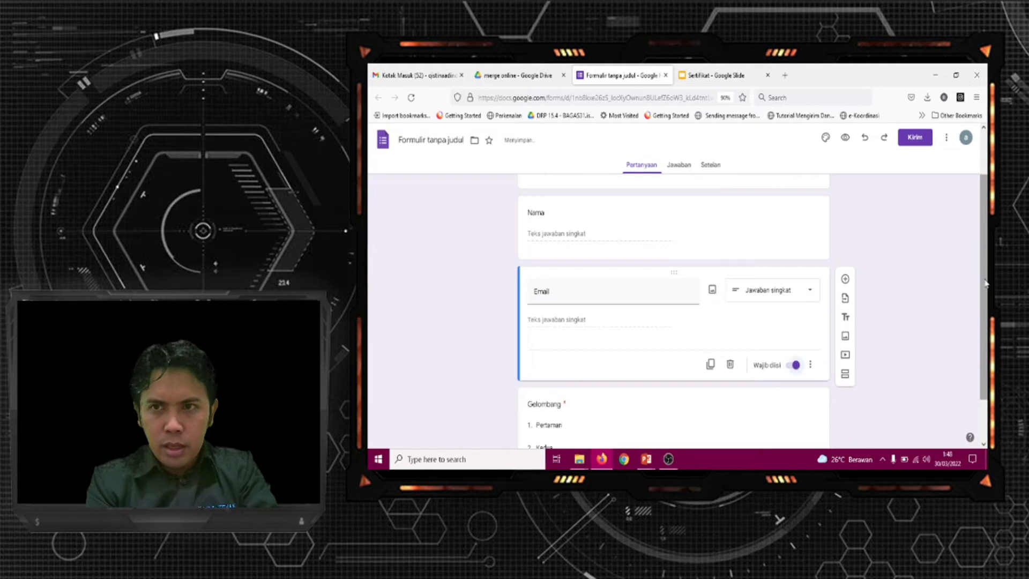
{"action": "scroll", "coordinate": [984, 283], "scroll_direction": "up", "scroll_amount": 2}
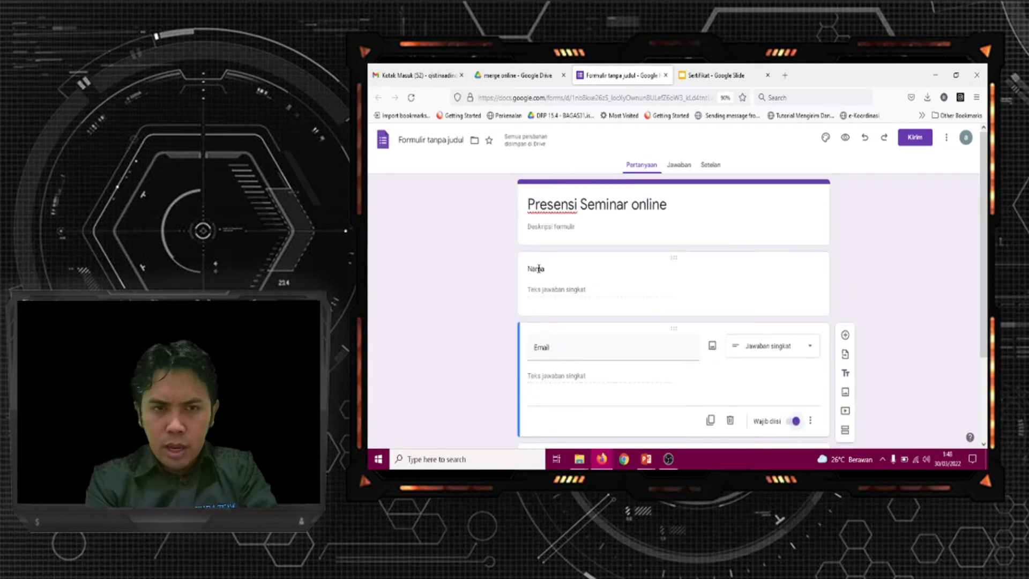
{"action": "left_click", "coordinate": [539, 268]}
{"action": "left_click", "coordinate": [794, 353]}
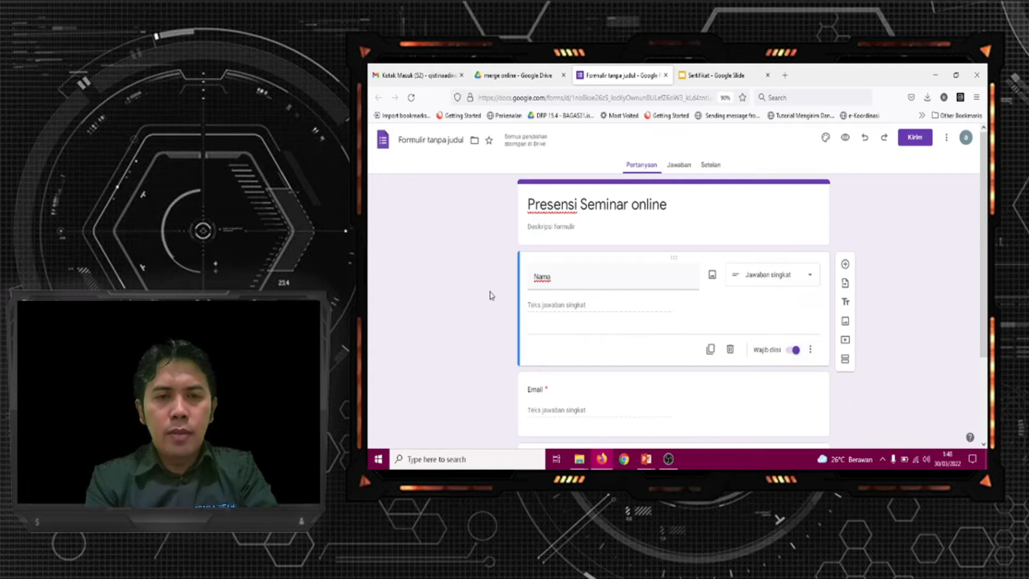
Rename the form file as "Presensi"
{"action": "left_click", "coordinate": [440, 139]}
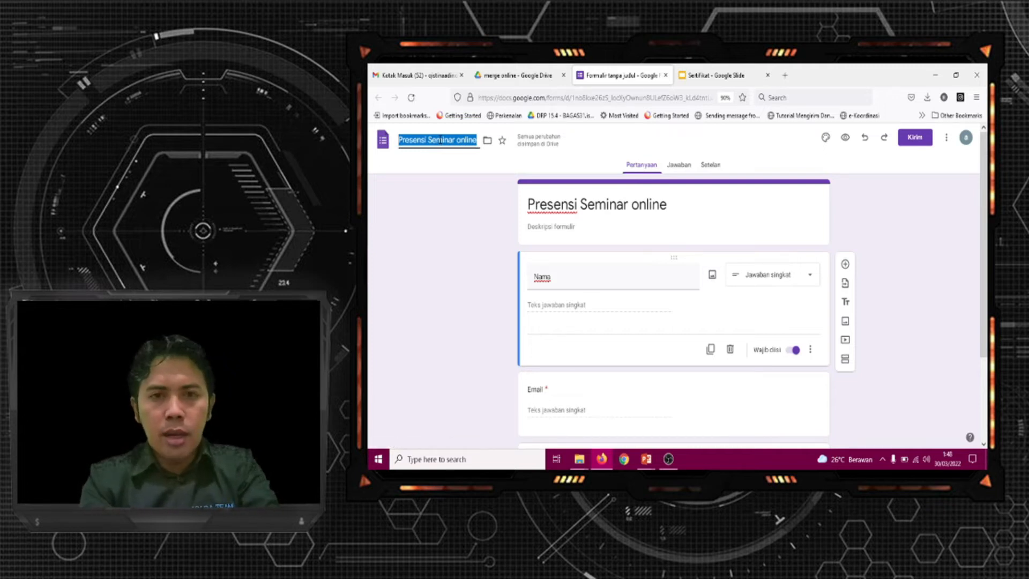
{"action": "type", "text": "Pr"}
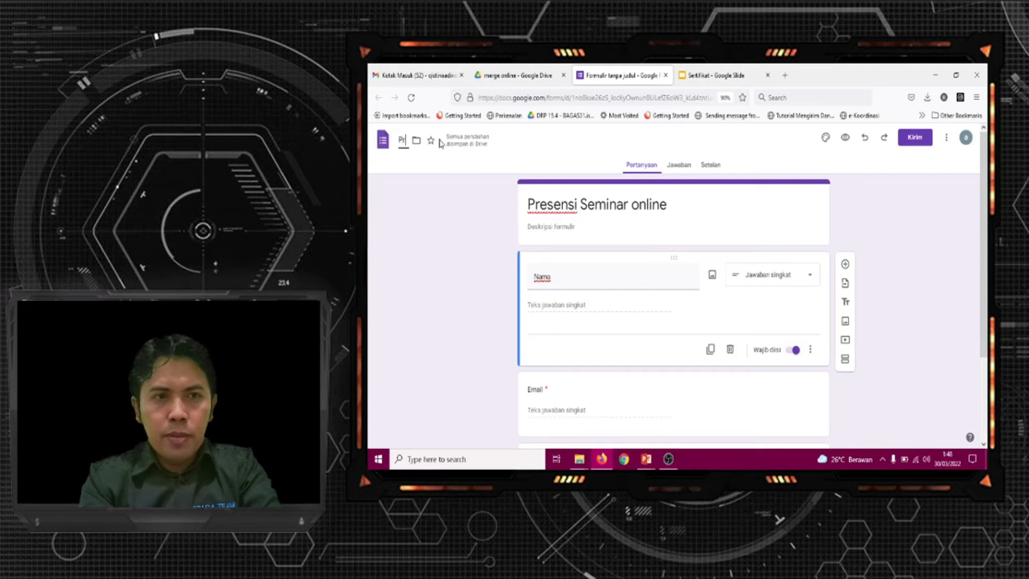
{"action": "type", "text": "esensi"}
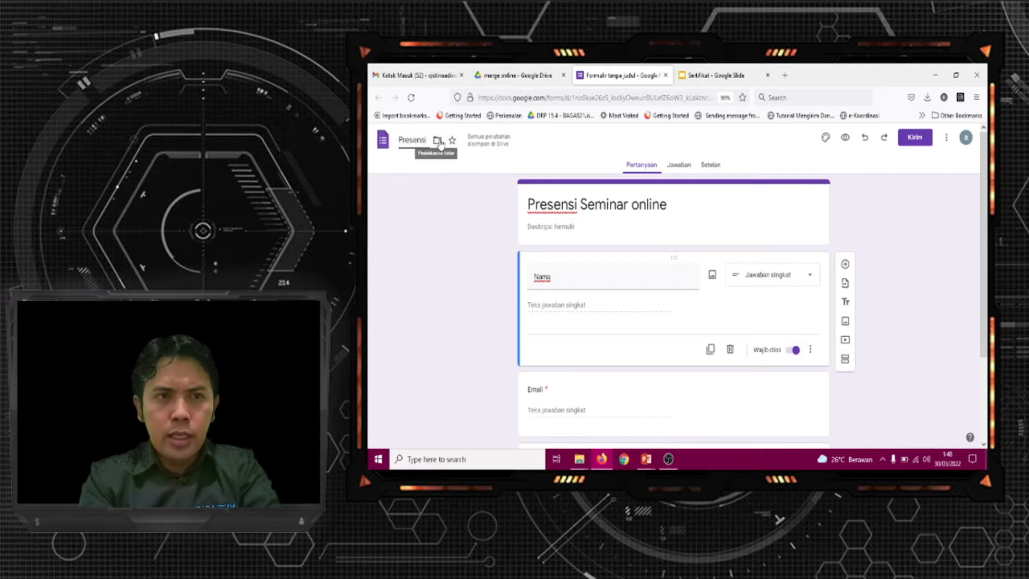
{"action": "left_click", "coordinate": [457, 237]}
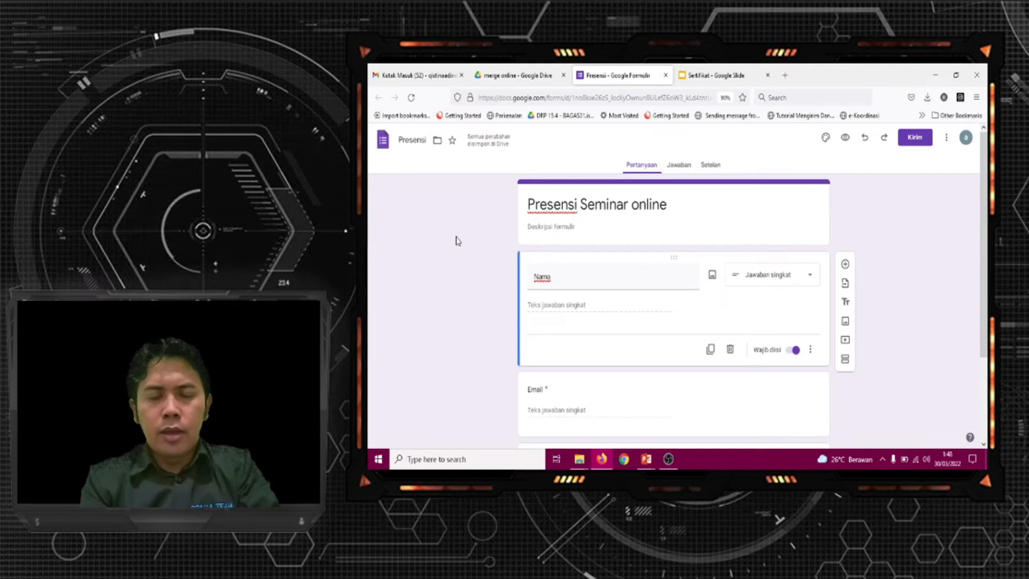
View the form's responses page and compare it with the question list
{"action": "left_click", "coordinate": [679, 166]}
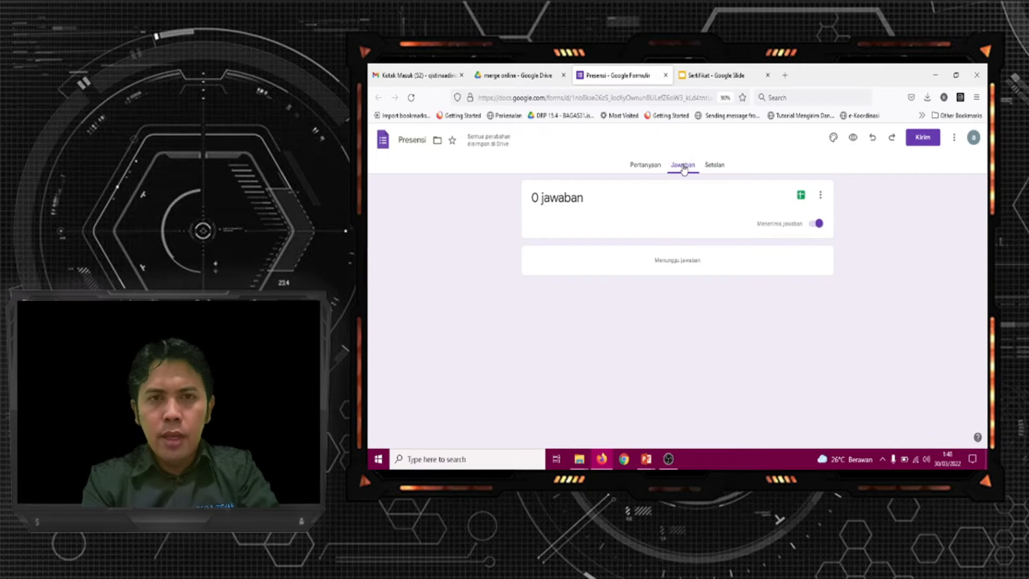
{"action": "left_click", "coordinate": [643, 165]}
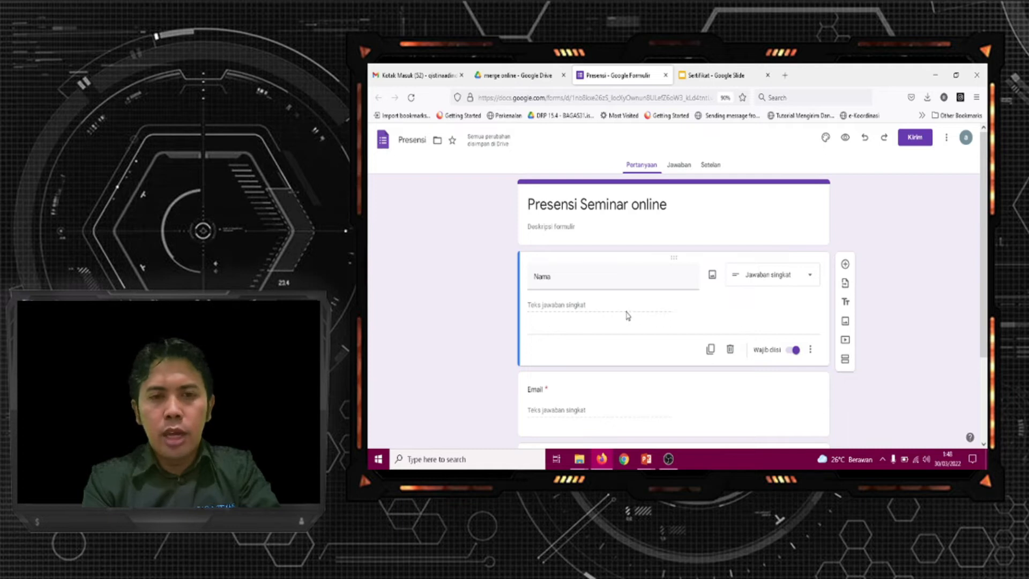
{"action": "left_click", "coordinate": [680, 166]}
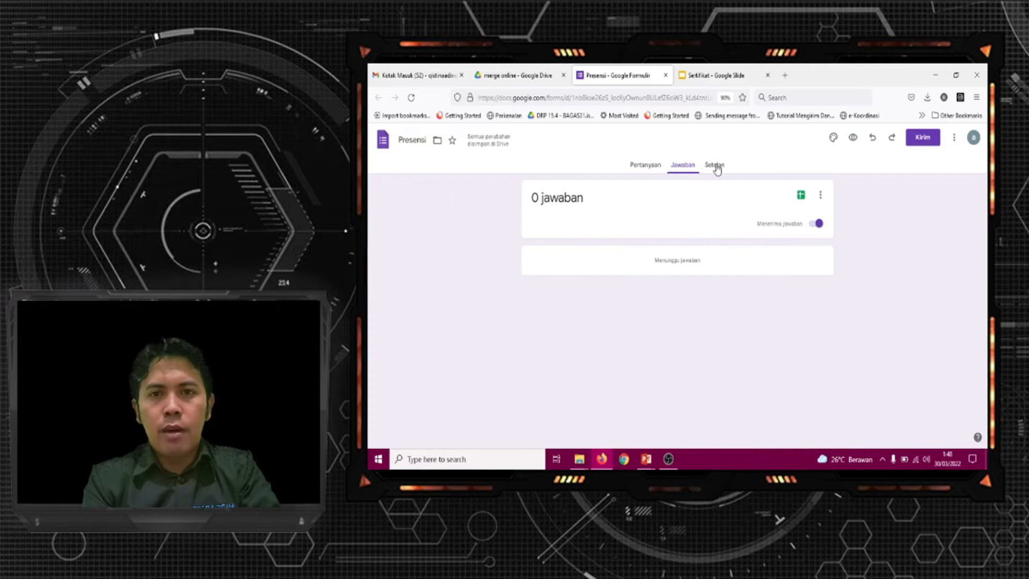
Try the "Batasi ke 1 jawaban" option in the form's response settings and switch it back off
{"action": "left_click", "coordinate": [715, 165]}
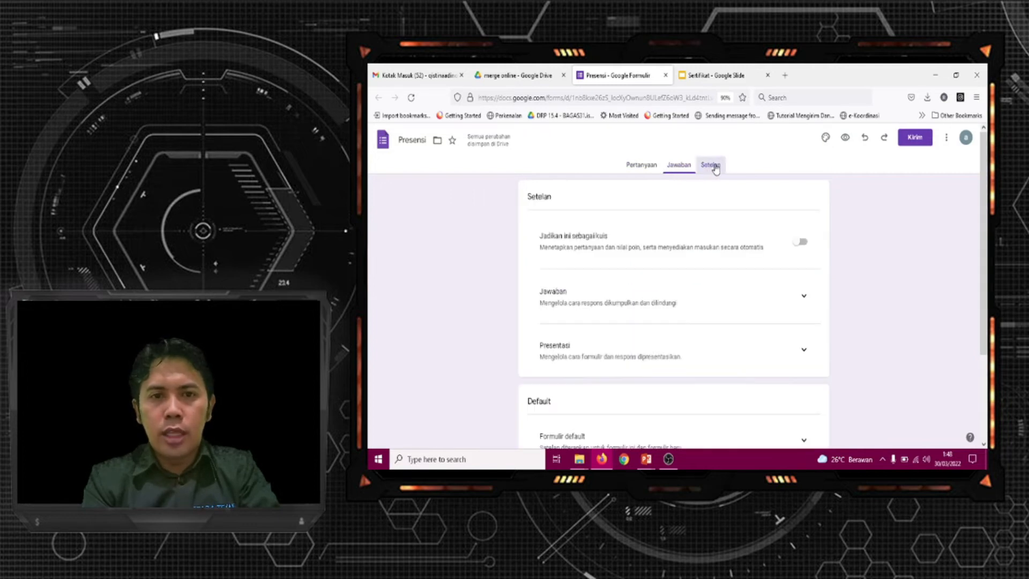
{"action": "left_click", "coordinate": [804, 298]}
{"action": "scroll", "coordinate": [988, 325], "scroll_direction": "down", "scroll_amount": 3}
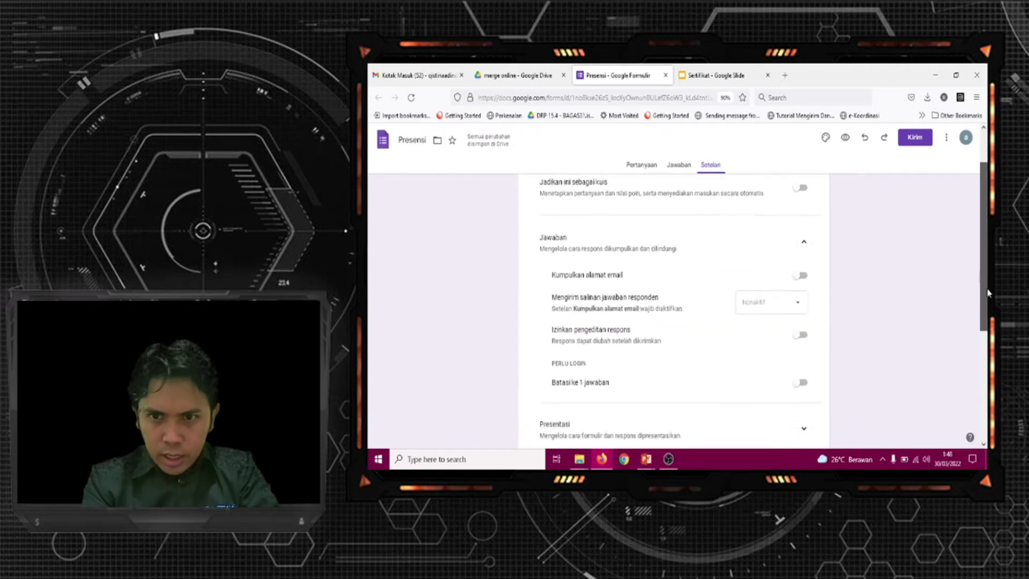
{"action": "scroll", "coordinate": [989, 325], "scroll_direction": "up", "scroll_amount": 1}
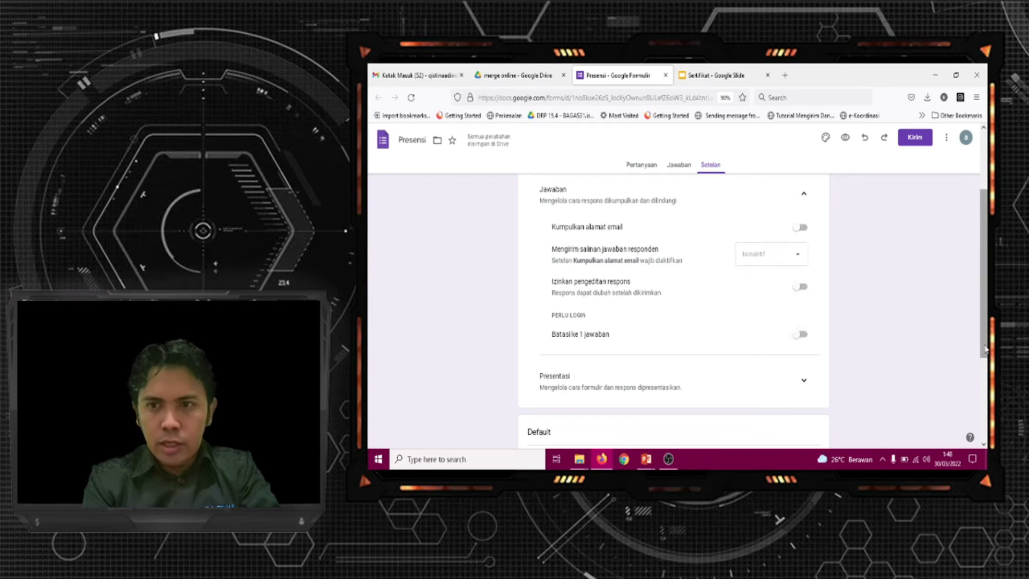
{"action": "left_click", "coordinate": [802, 335]}
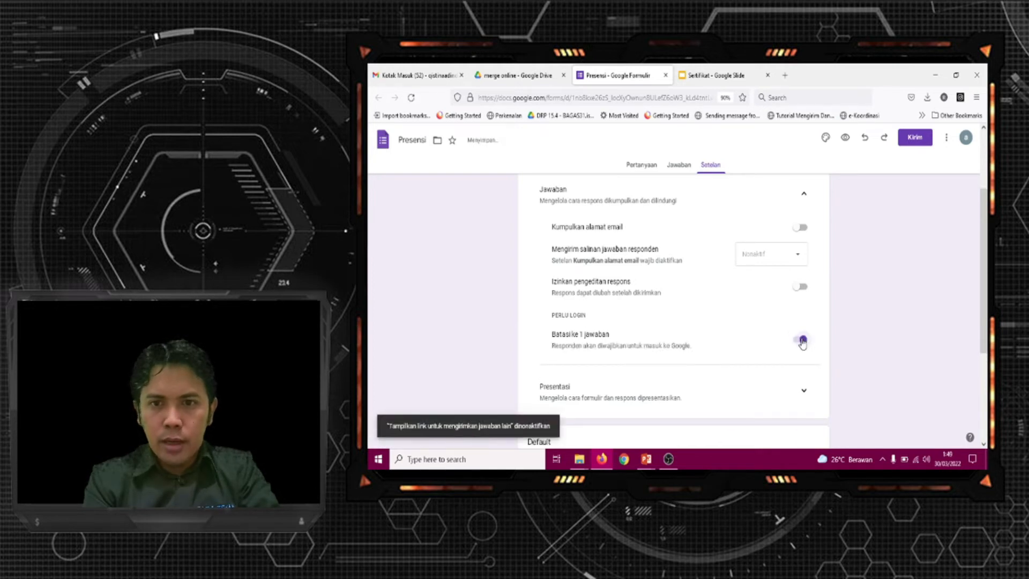
{"action": "left_click", "coordinate": [804, 339]}
{"action": "left_click_drag", "start_coordinate": [986, 299], "coordinate": [988, 213]}
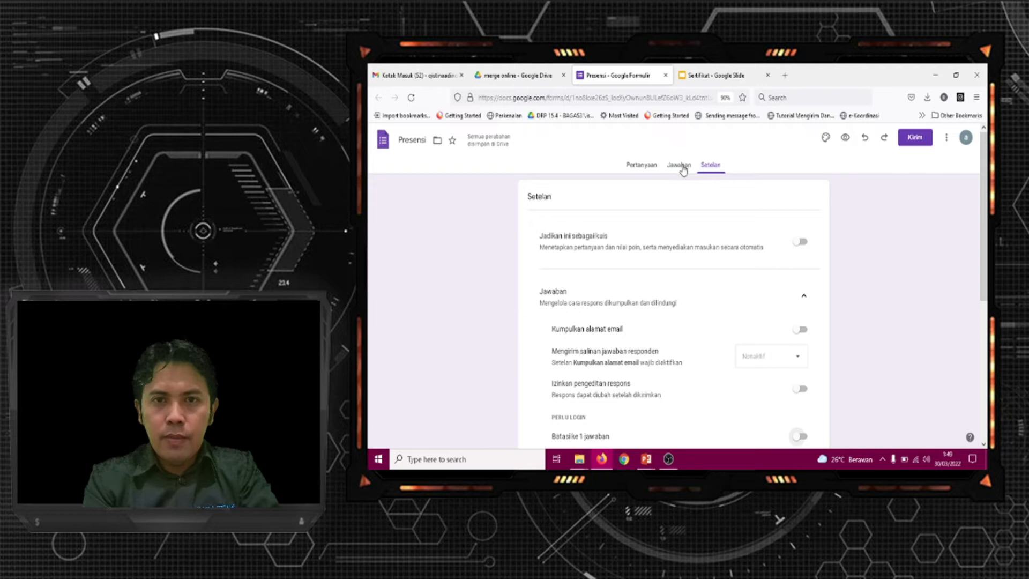
Create a new response spreadsheet named "Presensi (Jawaban)" from the form's responses, open it and dismiss the people chip introduction
{"action": "left_click", "coordinate": [681, 167]}
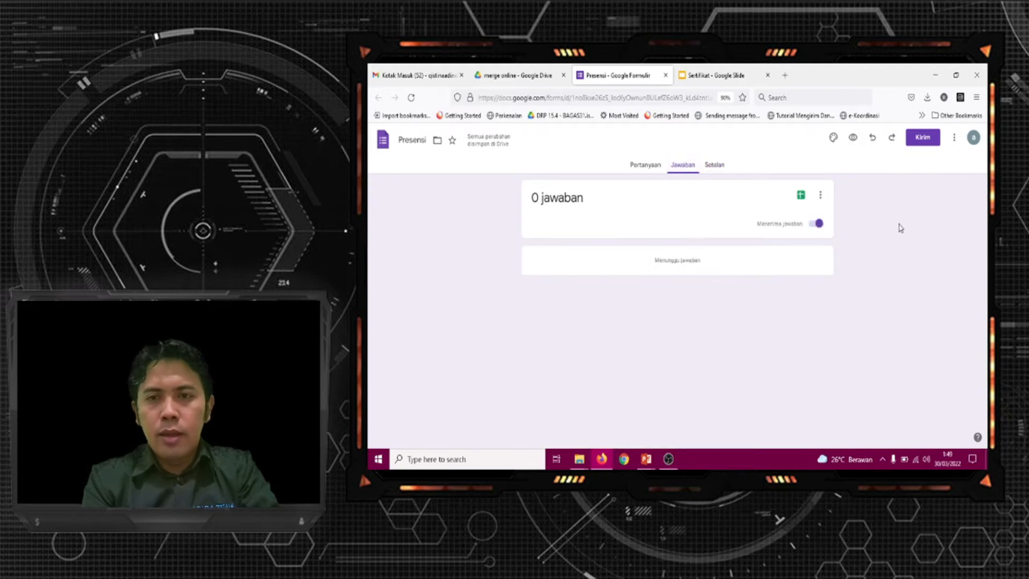
{"action": "left_click", "coordinate": [801, 195]}
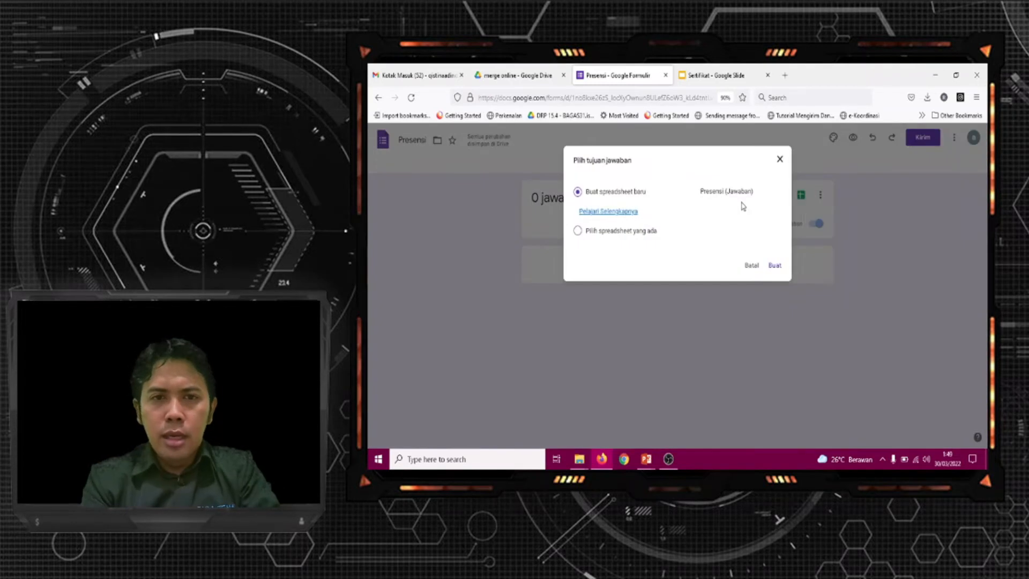
{"action": "left_click", "coordinate": [774, 266]}
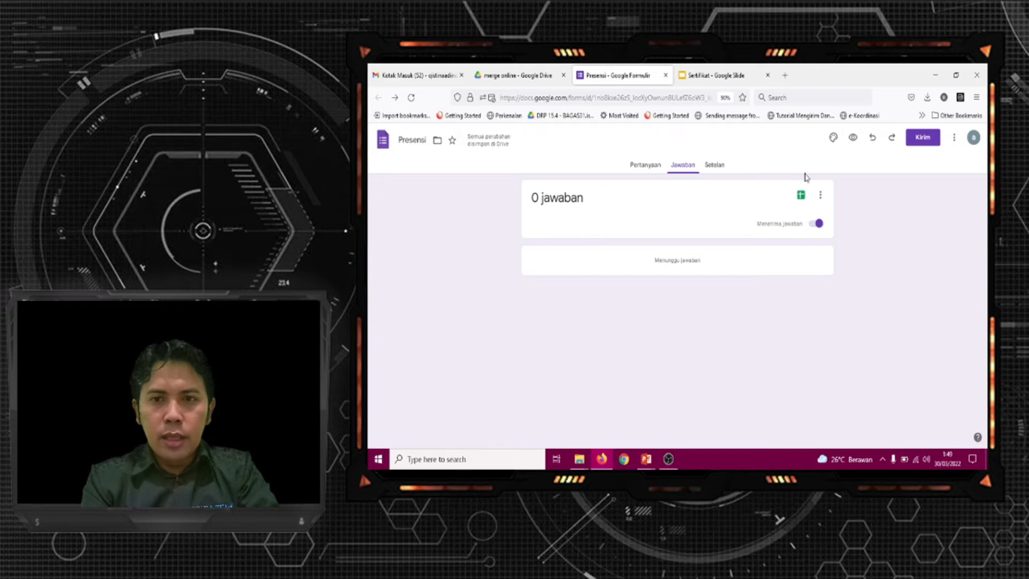
{"action": "left_click", "coordinate": [801, 196]}
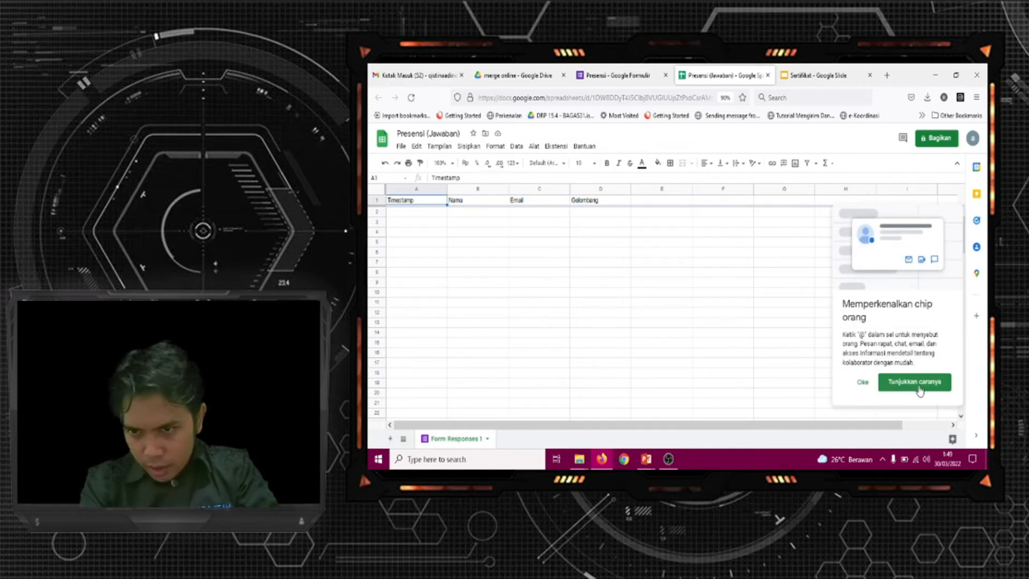
{"action": "left_click", "coordinate": [862, 382]}
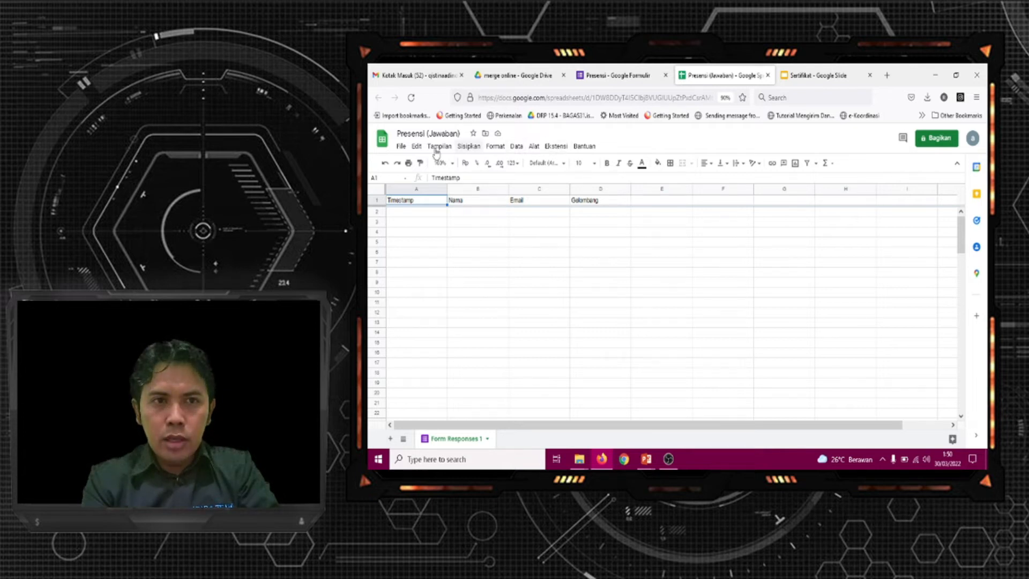
Search the Google Workspace Marketplace for the Autocrat add-on and open its details page
{"action": "left_click", "coordinate": [557, 147]}
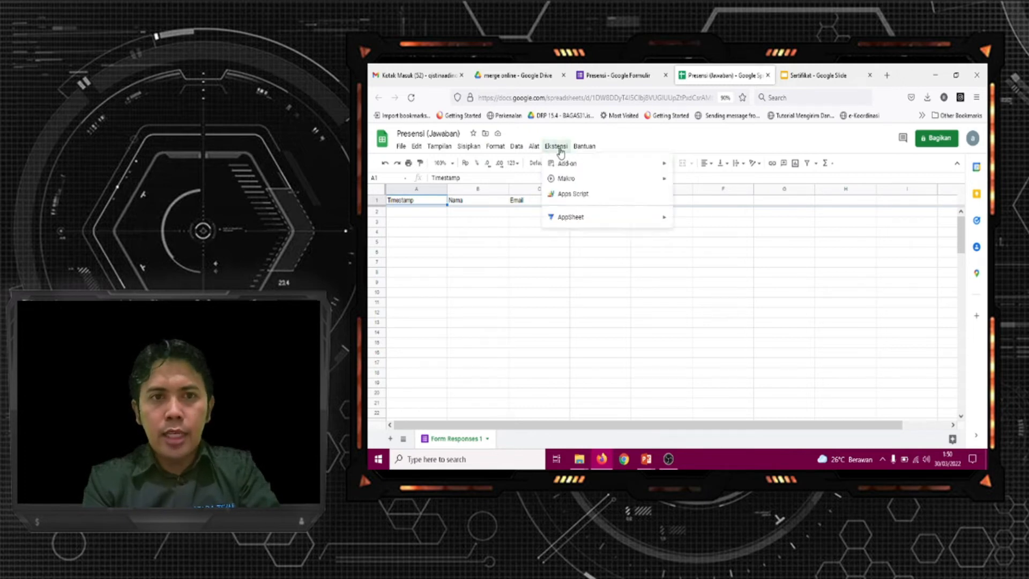
{"action": "mouse_move", "coordinate": [565, 167]}
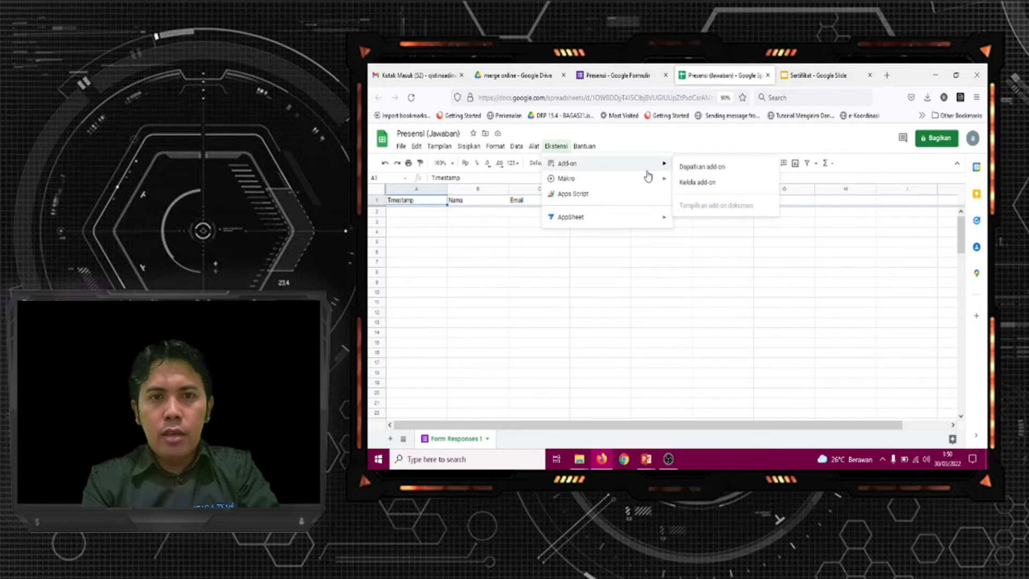
{"action": "left_click", "coordinate": [704, 169]}
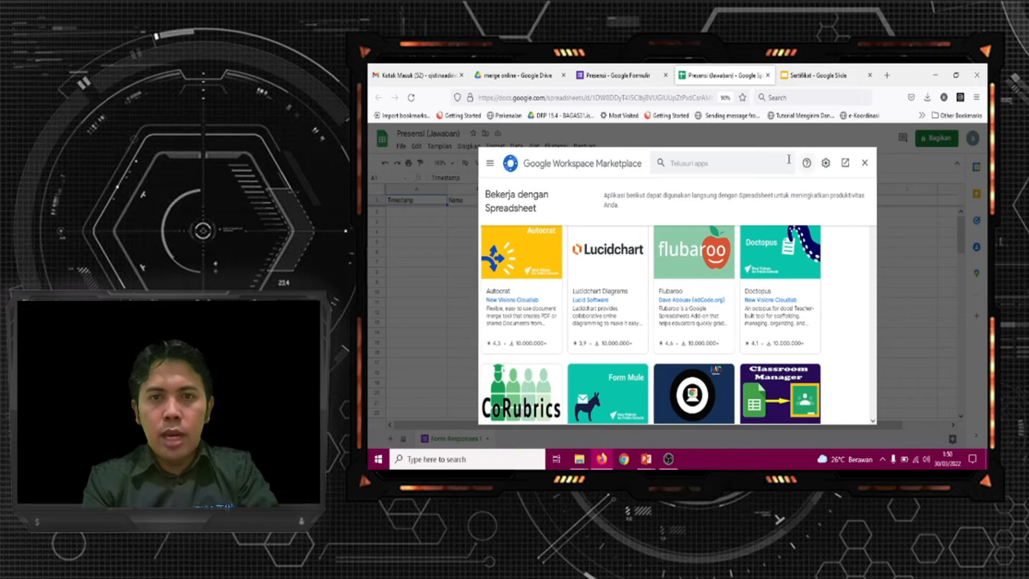
{"action": "left_click", "coordinate": [747, 163]}
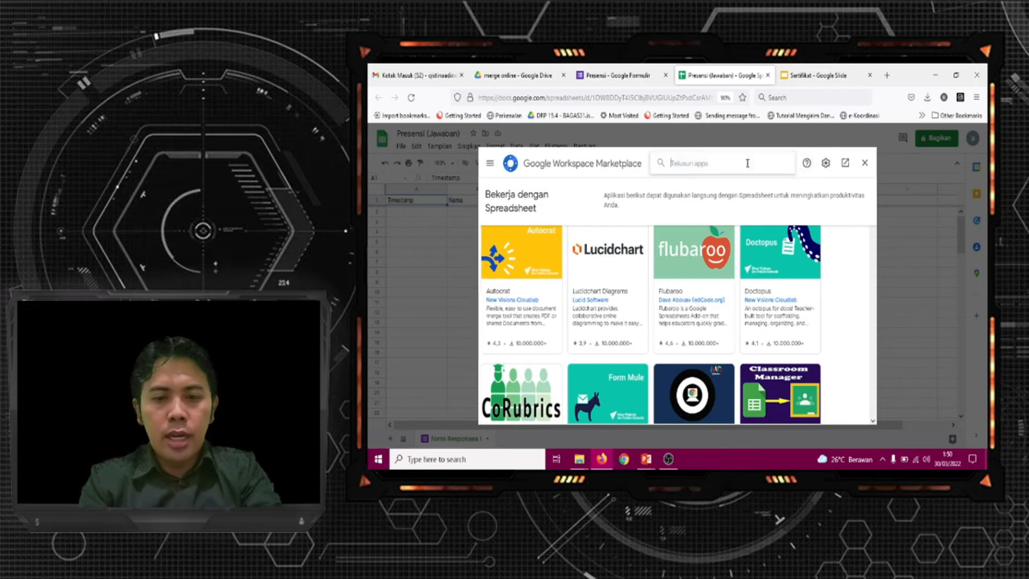
{"action": "type", "text": "au"}
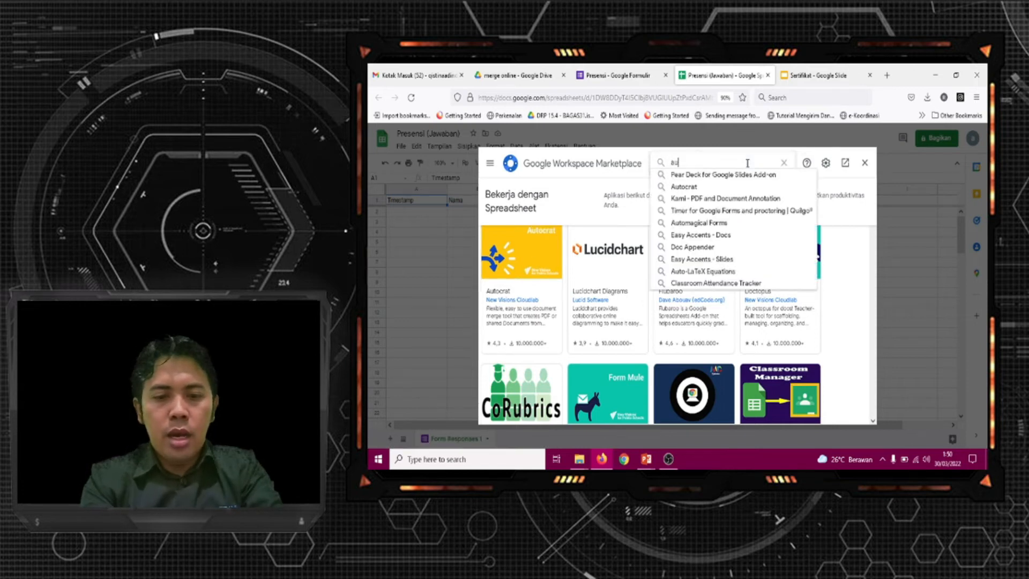
{"action": "type", "text": "tocrat"}
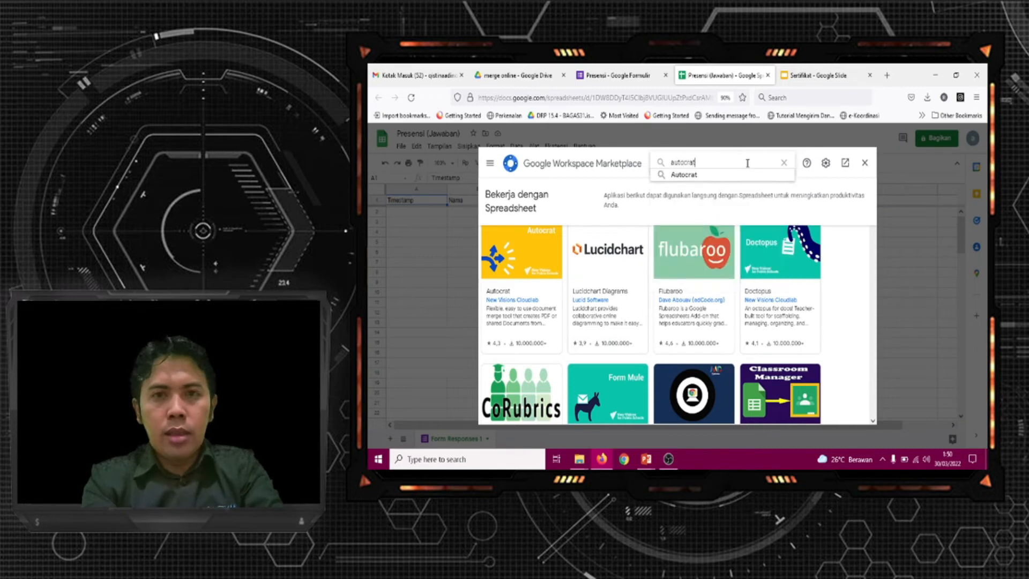
{"action": "left_click", "coordinate": [752, 176]}
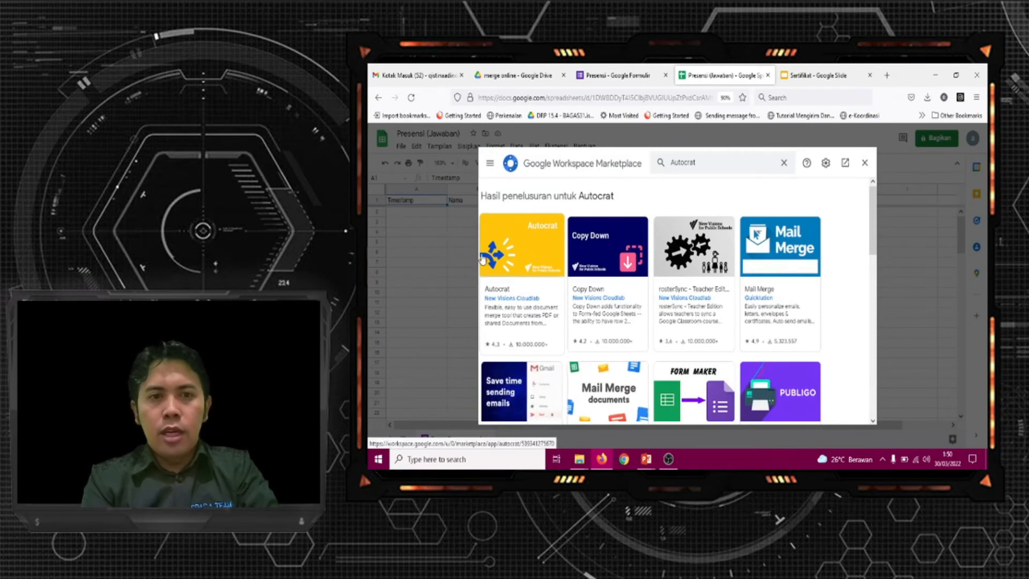
{"action": "left_click", "coordinate": [517, 257]}
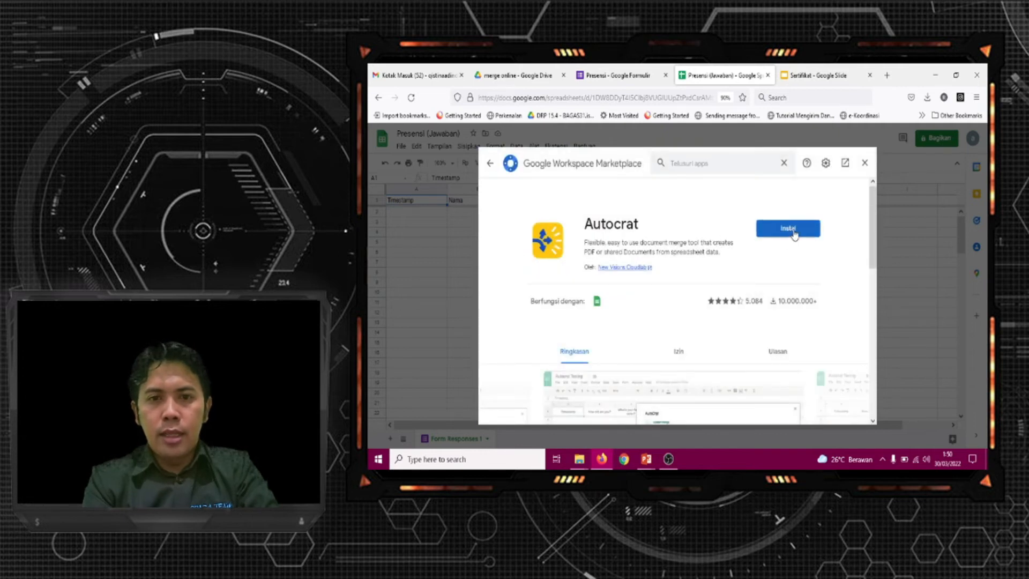
Install Autocrat with the signed-in Google account, allow its requested permissions and close the marketplace
{"action": "left_click", "coordinate": [794, 233]}
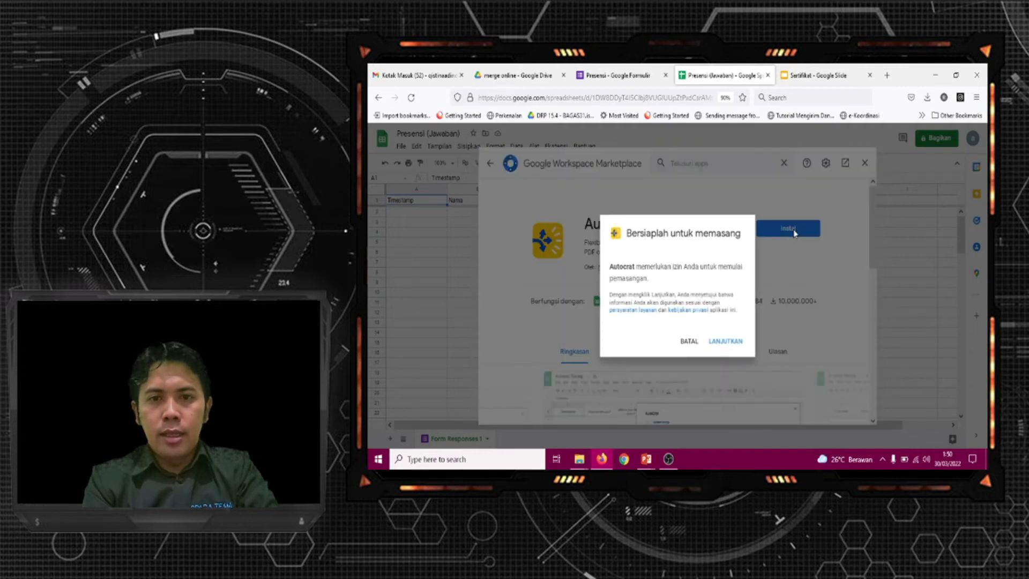
{"action": "left_click", "coordinate": [735, 346]}
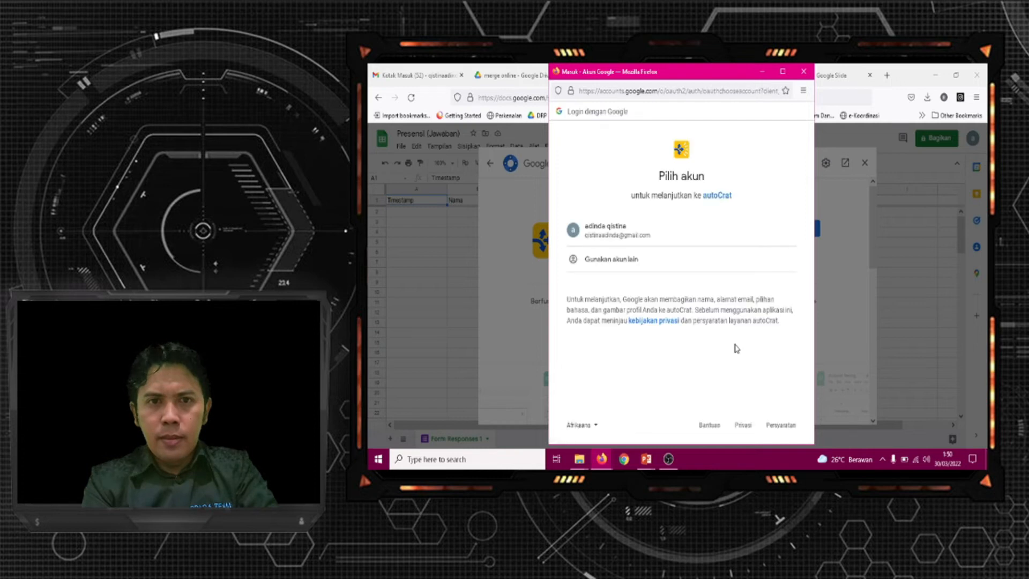
{"action": "left_click", "coordinate": [614, 235]}
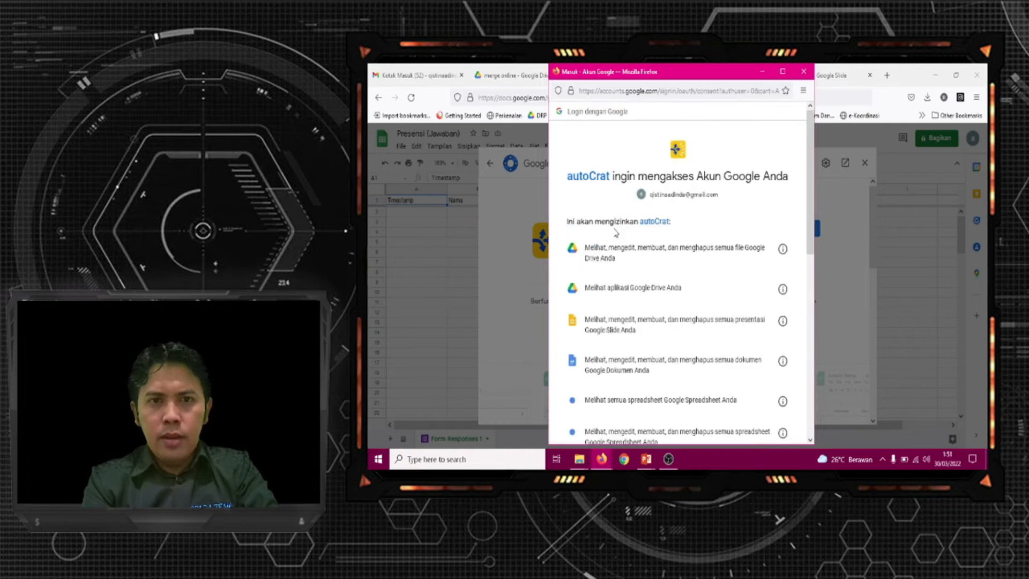
{"action": "left_click_drag", "start_coordinate": [804, 236], "coordinate": [820, 426]}
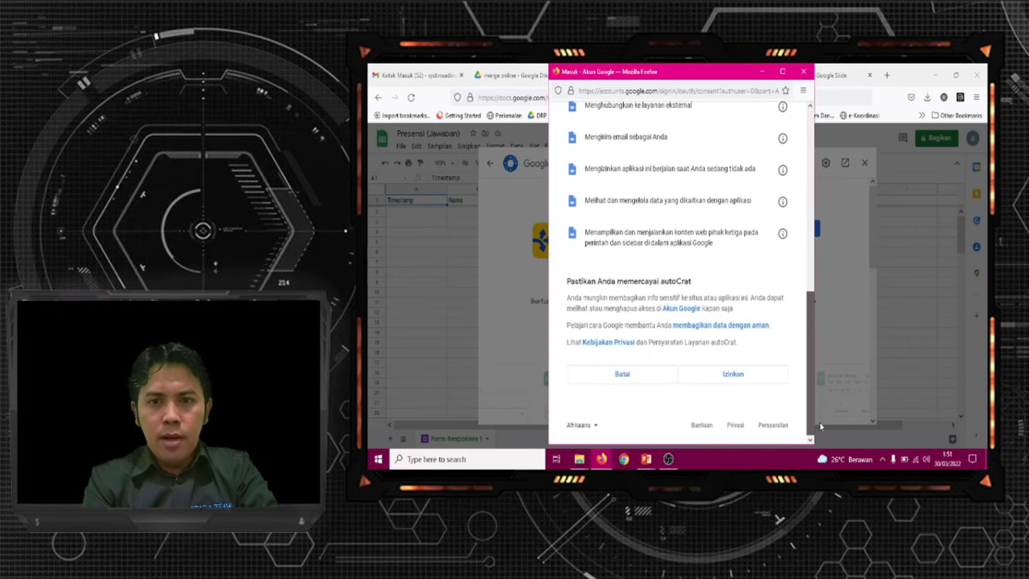
{"action": "left_click", "coordinate": [743, 376]}
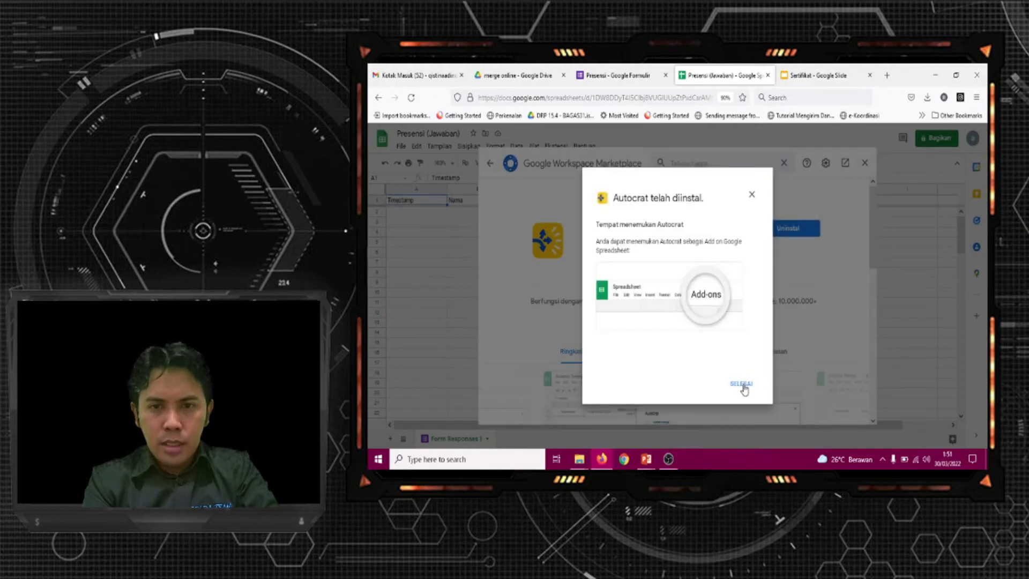
{"action": "left_click", "coordinate": [742, 385]}
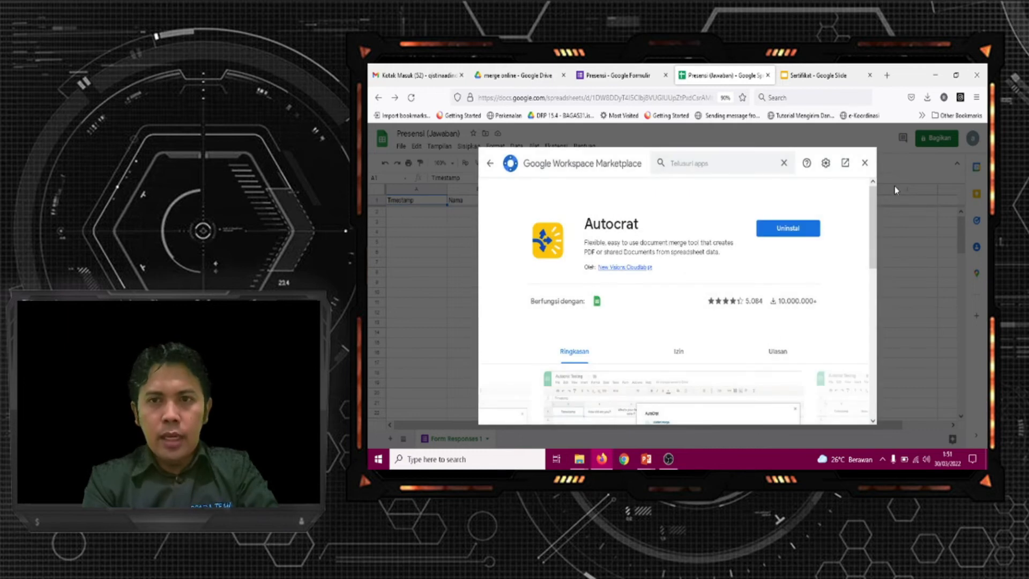
{"action": "left_click", "coordinate": [866, 164]}
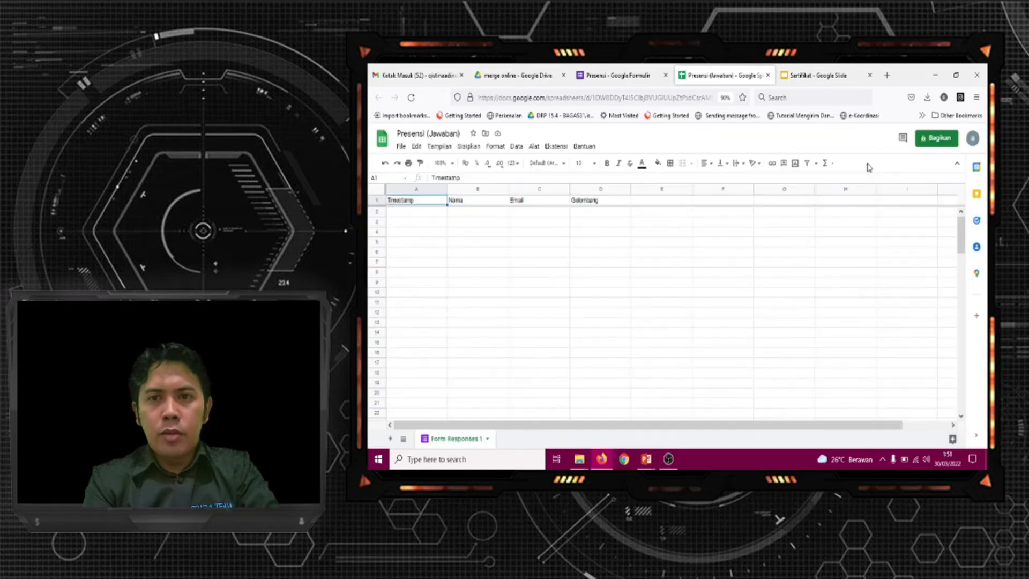
Launch Autocrat from the response spreadsheet and create a new merge job named "Auto reply"
{"action": "left_click", "coordinate": [556, 147]}
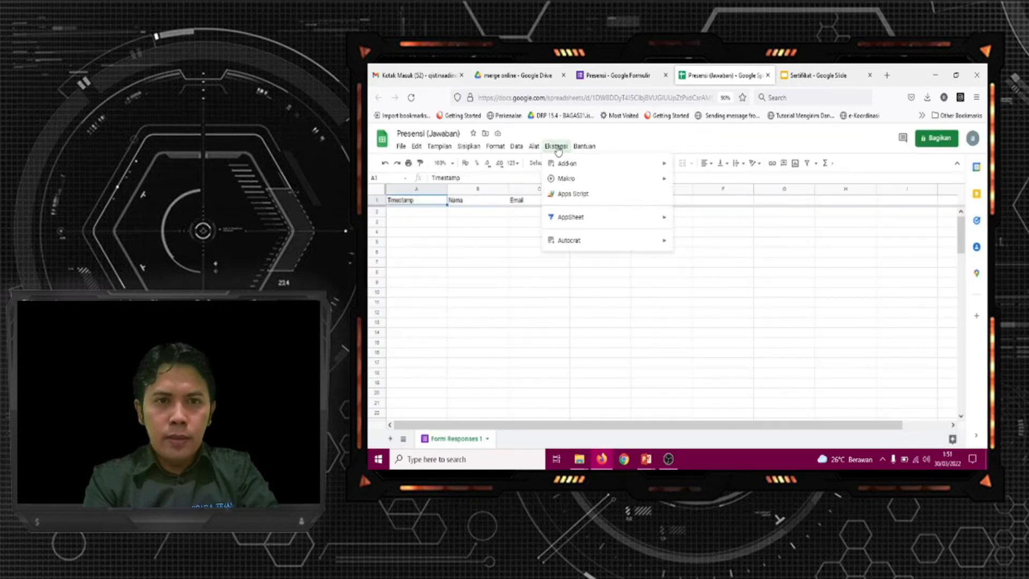
{"action": "mouse_move", "coordinate": [584, 248]}
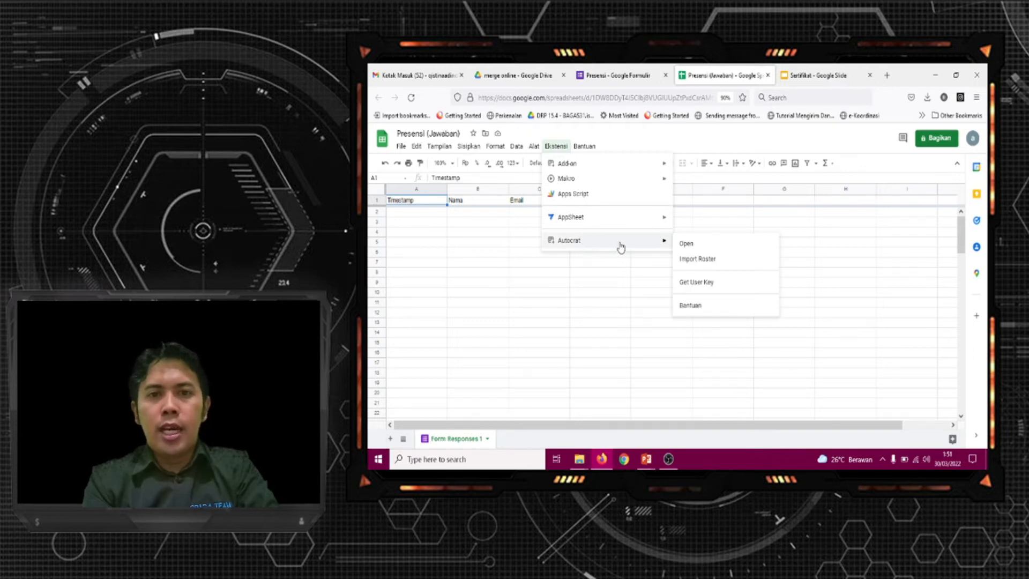
{"action": "left_click", "coordinate": [692, 246]}
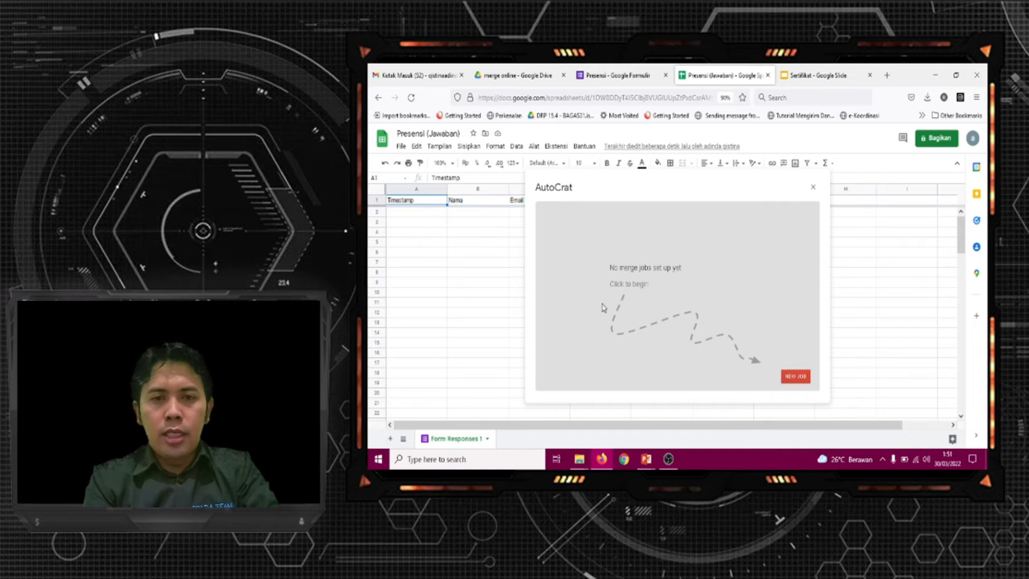
{"action": "left_click", "coordinate": [797, 377]}
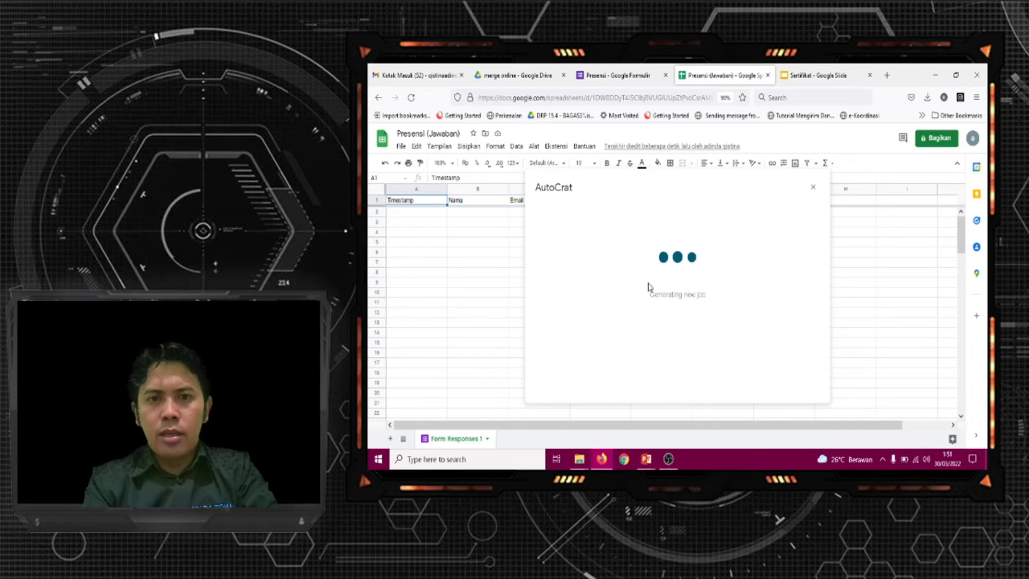
{"action": "left_click", "coordinate": [613, 251]}
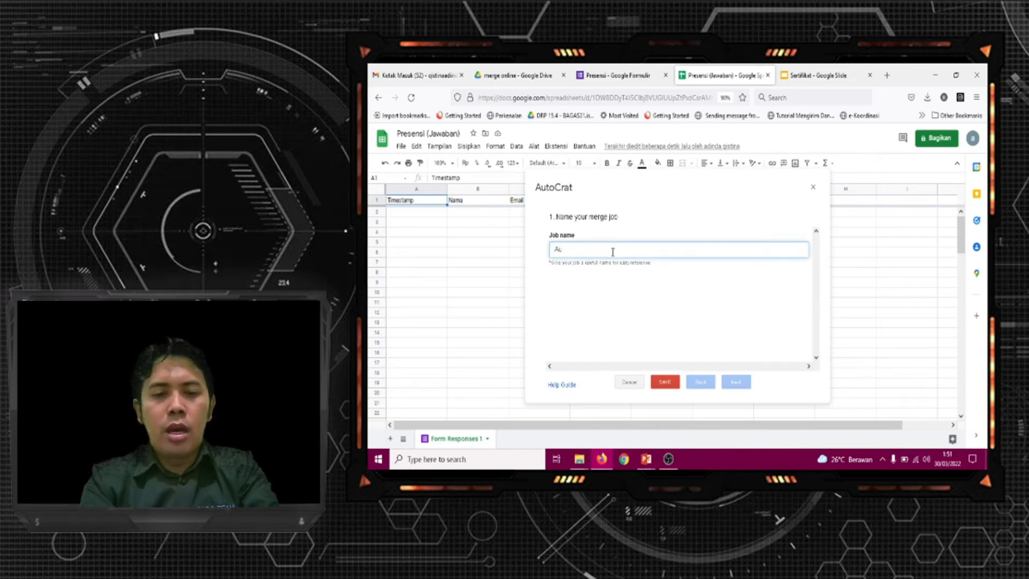
{"action": "type", "text": "Auto reply"}
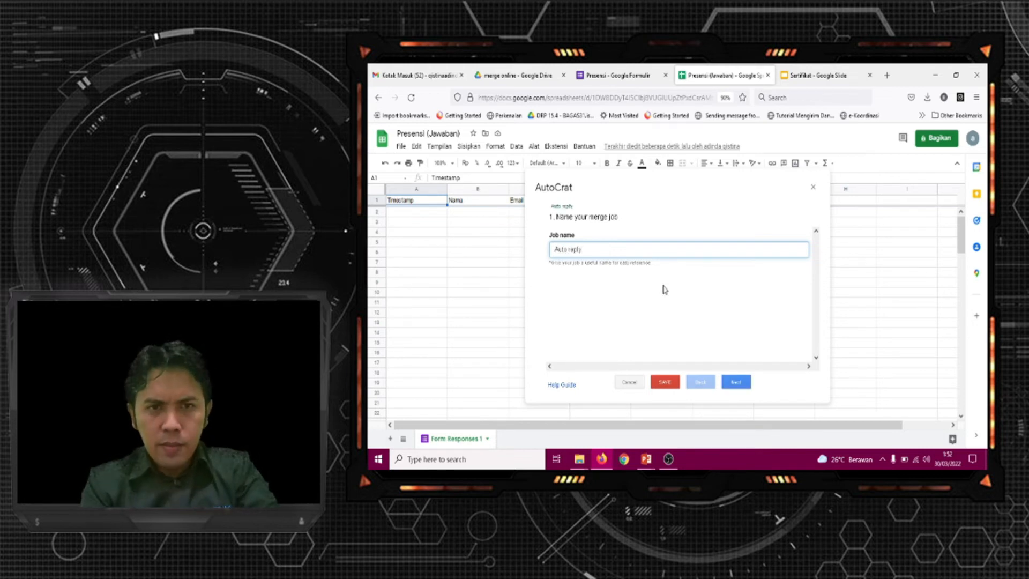
{"action": "left_click", "coordinate": [737, 382]}
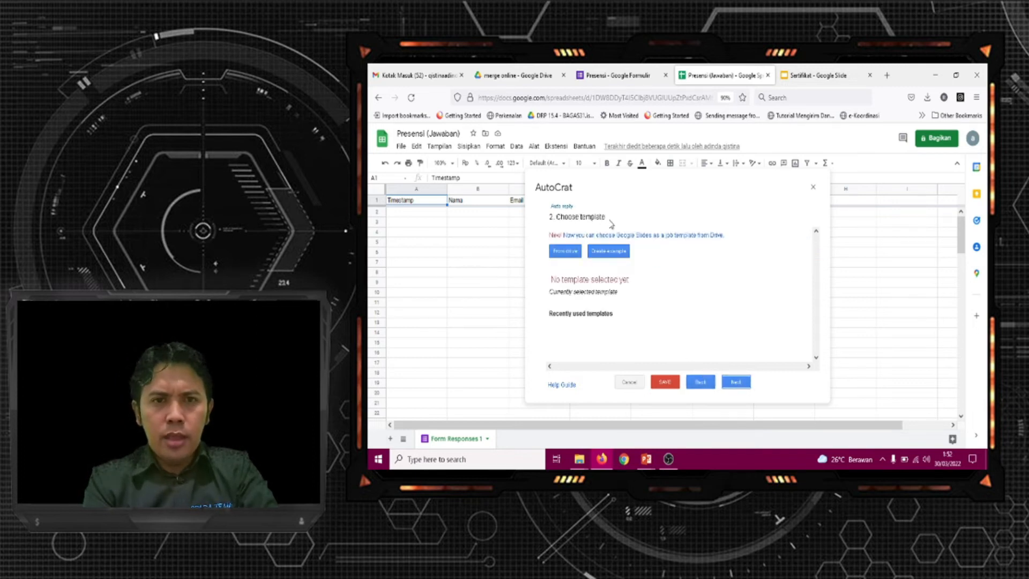
Choose the Sertifikat slide file from Drive as the merge job's template
{"action": "left_click", "coordinate": [566, 252]}
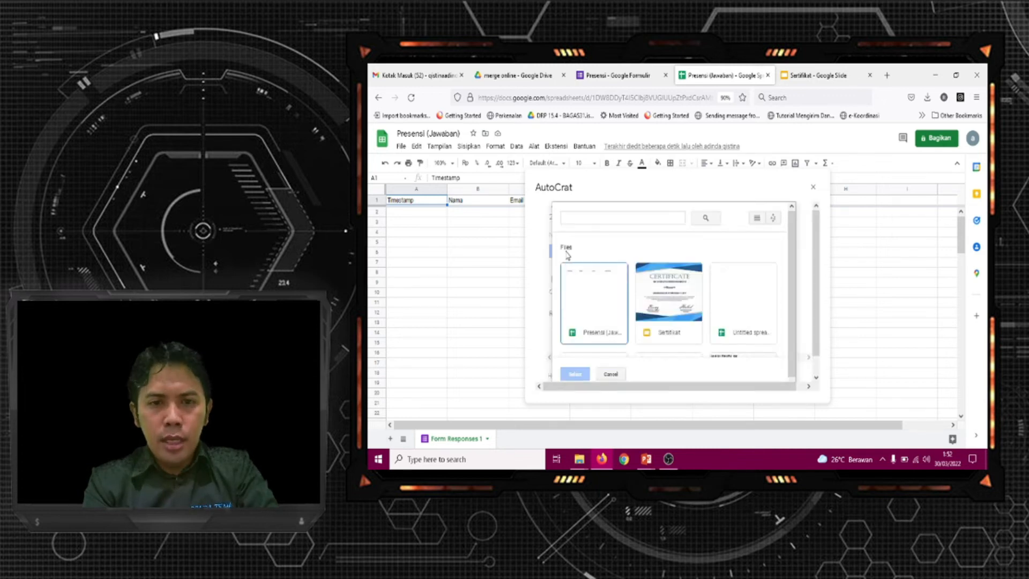
{"action": "left_click", "coordinate": [678, 298]}
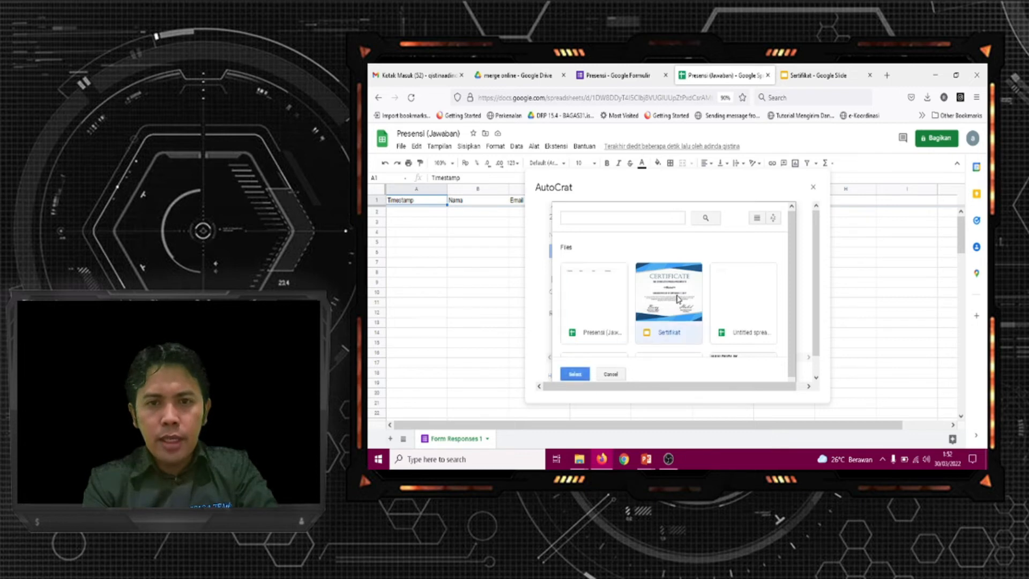
{"action": "left_click", "coordinate": [576, 374]}
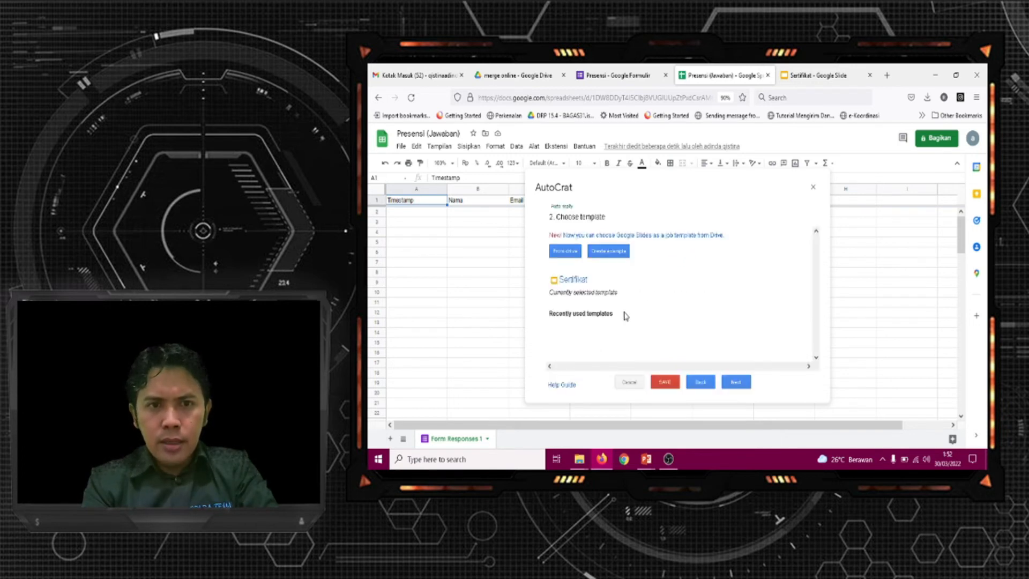
{"action": "left_click", "coordinate": [740, 383]}
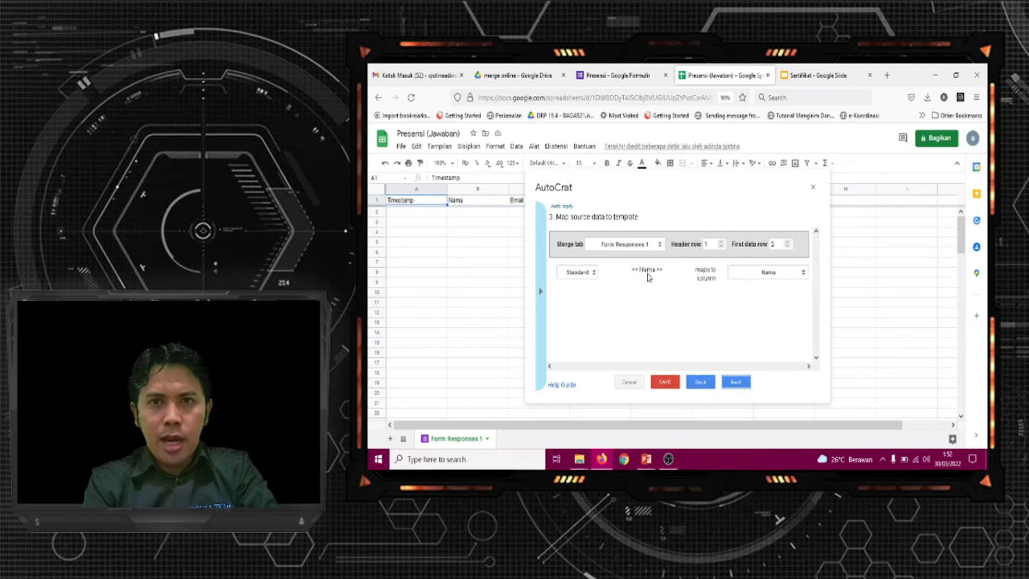
Check the <<Nama>> tag in the Sertifikat slide and accept its mapping to the Nama column of Form Responses 1
{"action": "left_click", "coordinate": [816, 80]}
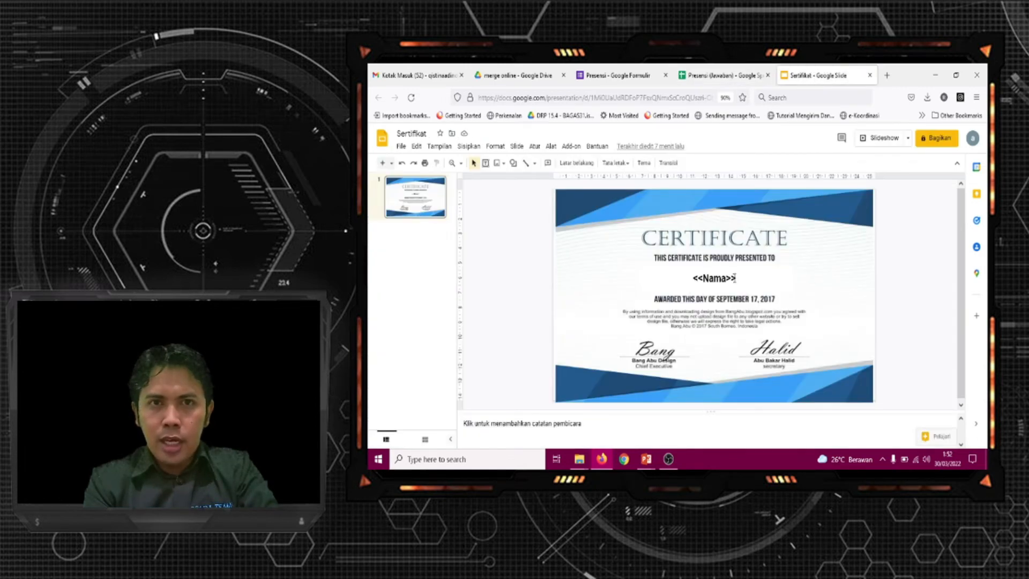
{"action": "left_click", "coordinate": [705, 78]}
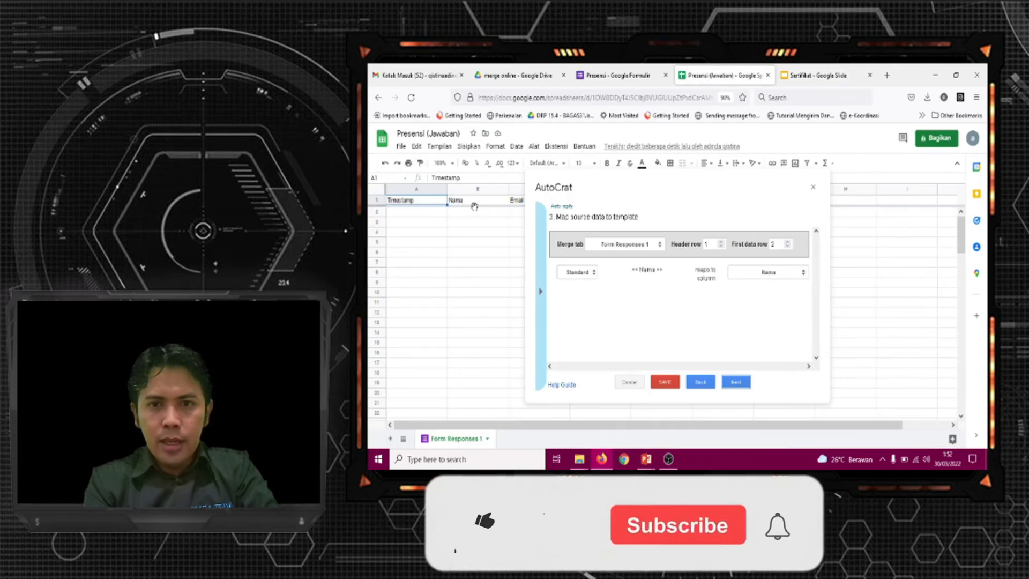
{"action": "left_click", "coordinate": [744, 382]}
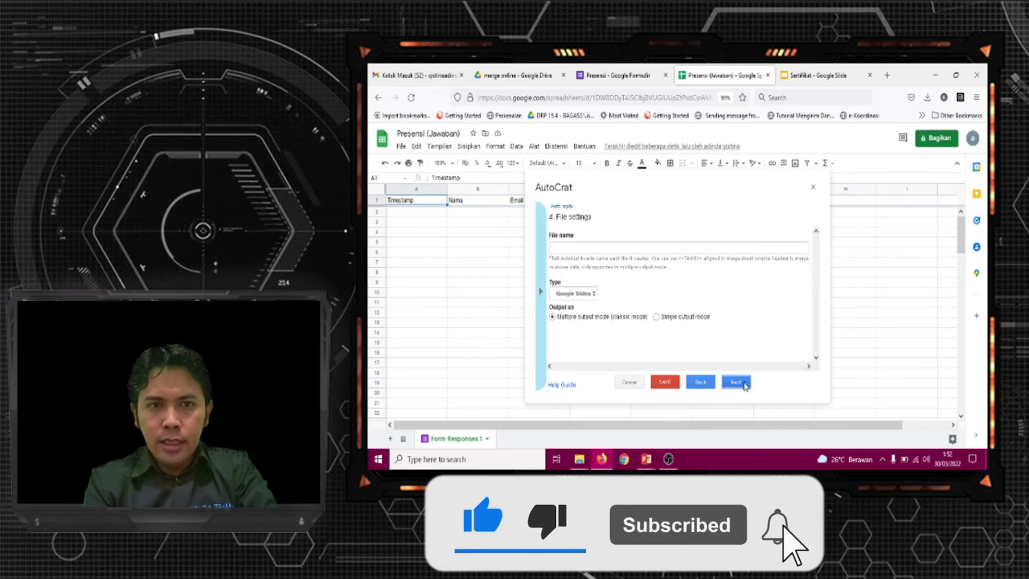
Name the merged files "Sertifikat <<Nama>>", set their type to PDF and accept the multiple output mode
{"action": "left_click", "coordinate": [644, 248]}
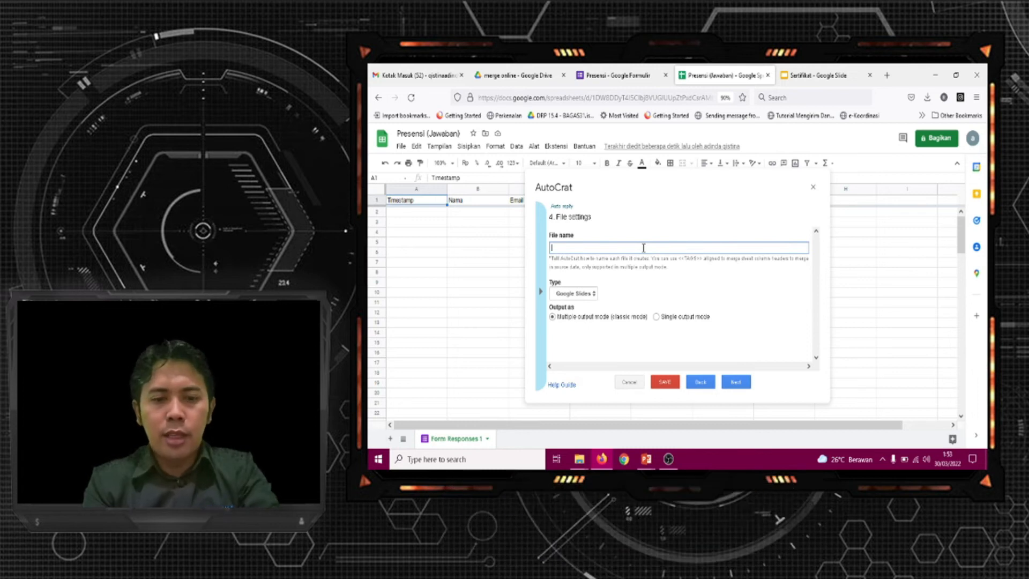
{"action": "type", "text": "Sertifikat <<"}
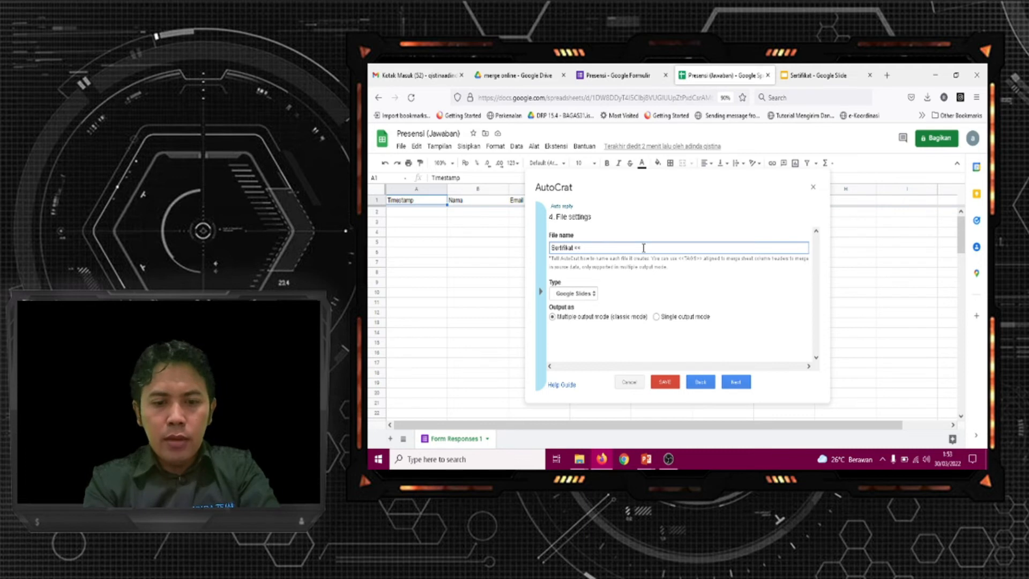
{"action": "type", "text": "Nama>>"}
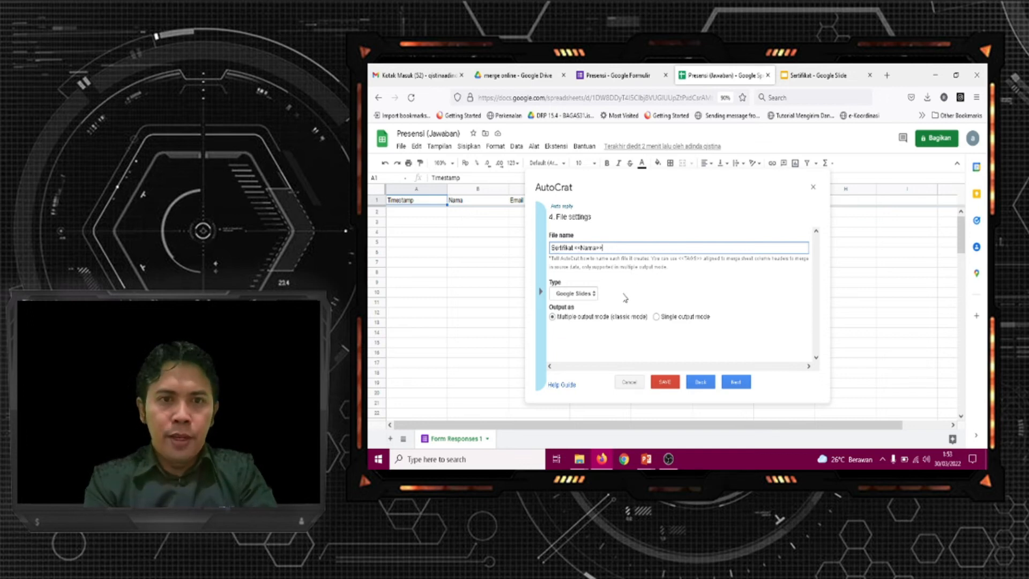
{"action": "left_click", "coordinate": [595, 296]}
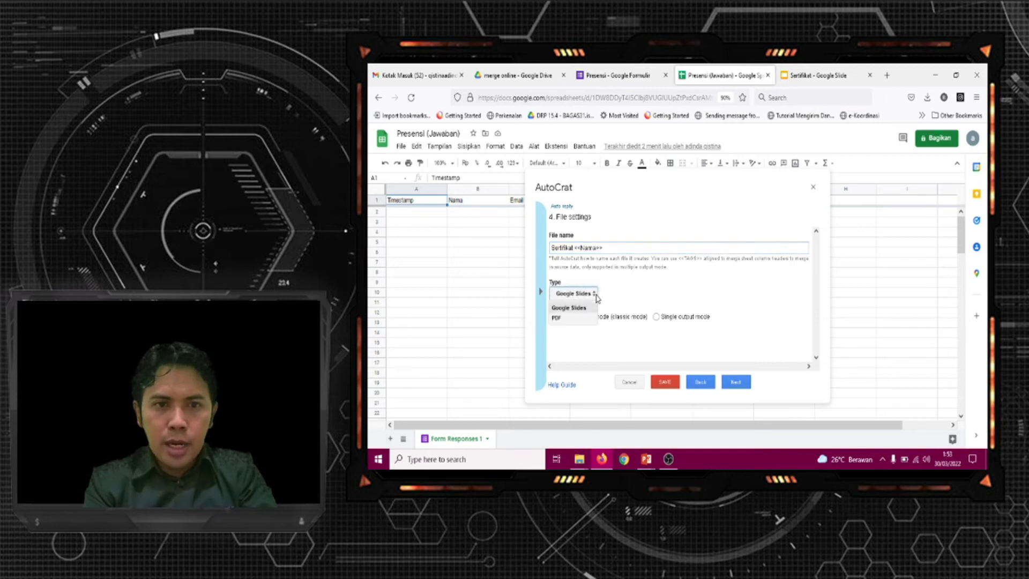
{"action": "left_click", "coordinate": [568, 321]}
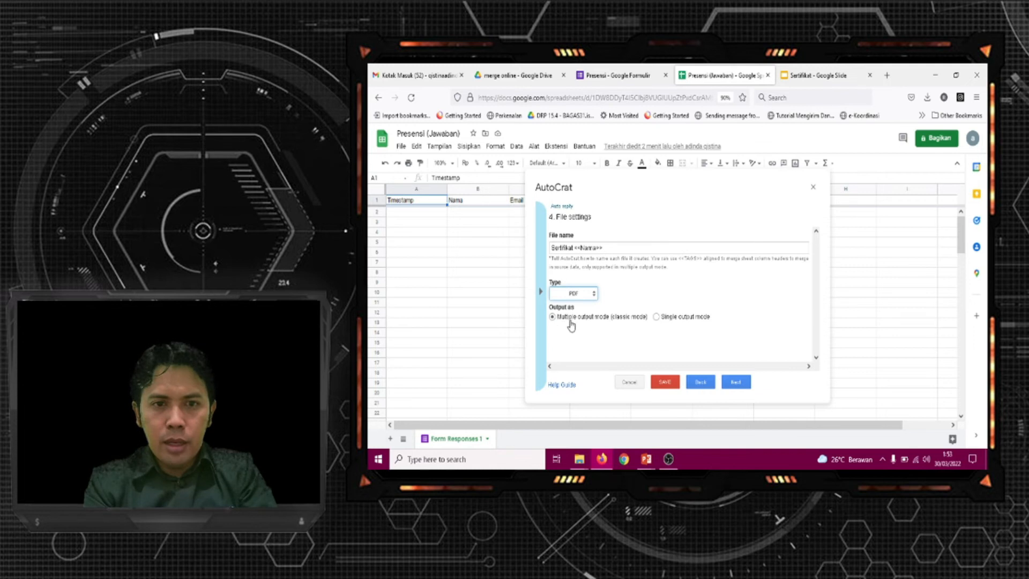
{"action": "left_click", "coordinate": [735, 382]}
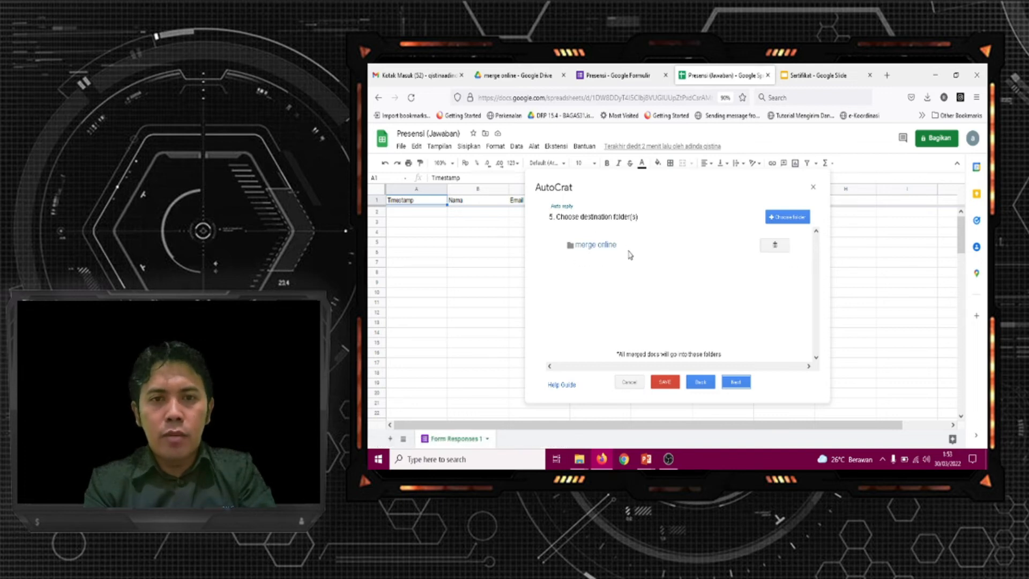
Accept merge online as the destination folder and skip the optional dynamic folder reference and merge condition
{"action": "left_click", "coordinate": [737, 383]}
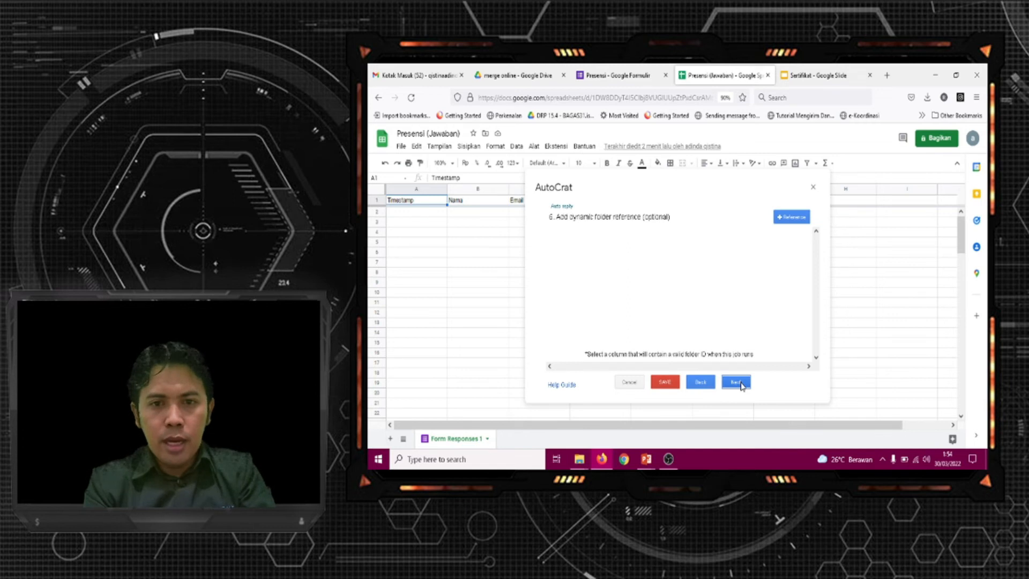
{"action": "left_click", "coordinate": [736, 382]}
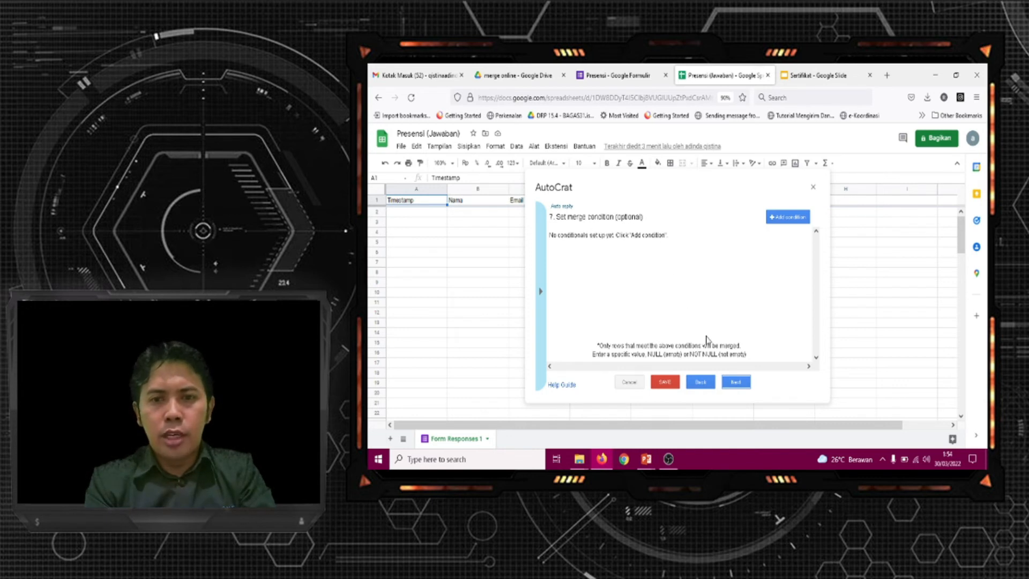
{"action": "left_click", "coordinate": [737, 384]}
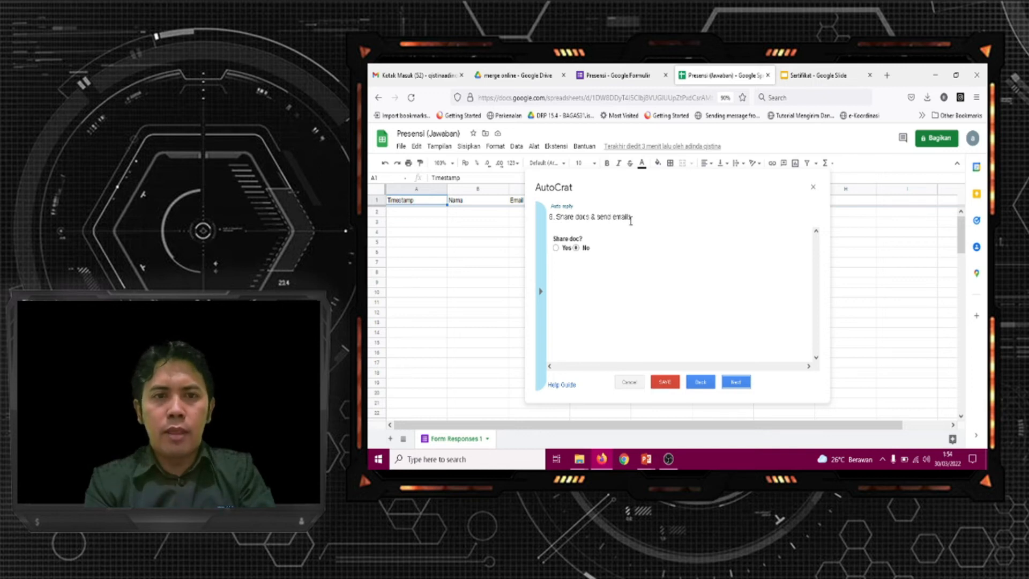
Enable document sharing as PDF, disallow re-sharing by collaborators and send from the generic no-reply address
{"action": "left_click", "coordinate": [556, 248]}
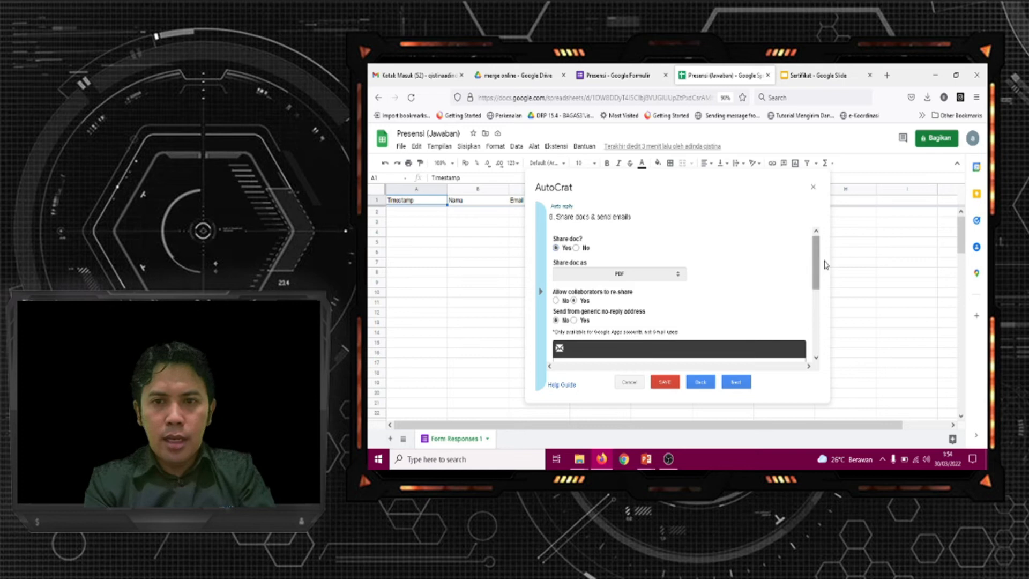
{"action": "left_click_drag", "start_coordinate": [819, 261], "coordinate": [818, 268]}
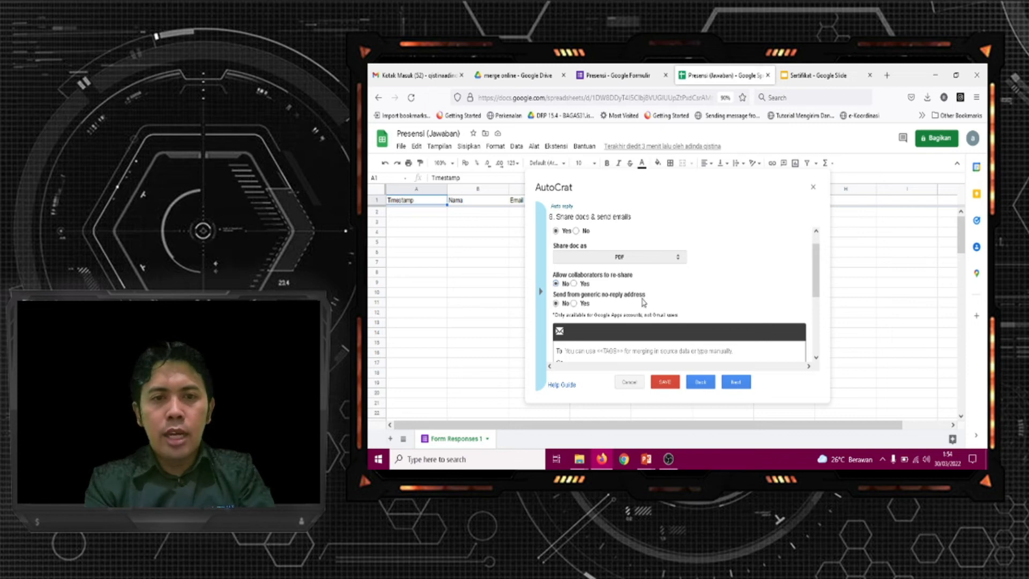
{"action": "left_click", "coordinate": [573, 303]}
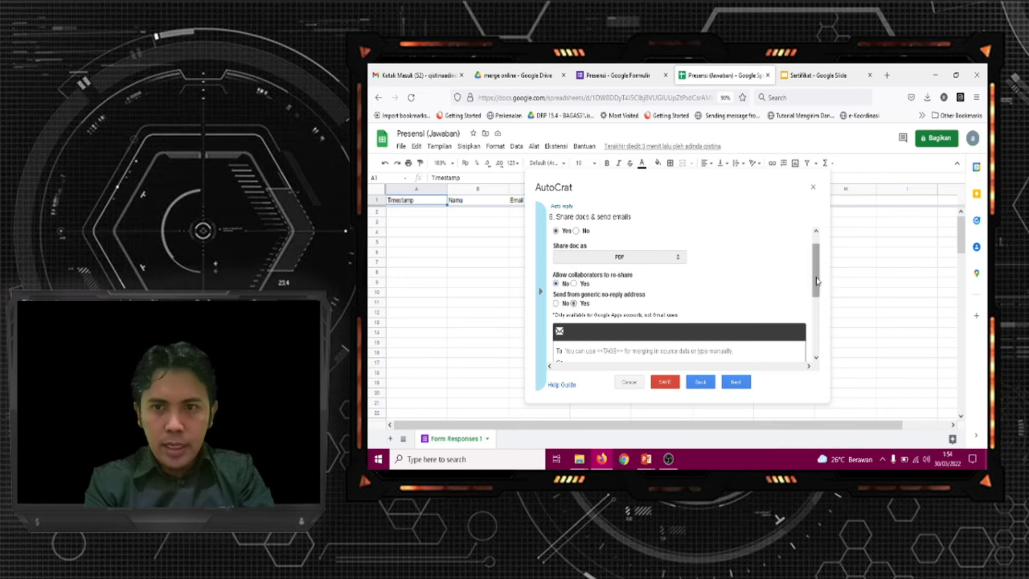
Insert the <<Email>> tag as the recipient of the merge job's email
{"action": "left_click_drag", "start_coordinate": [818, 258], "coordinate": [819, 290]}
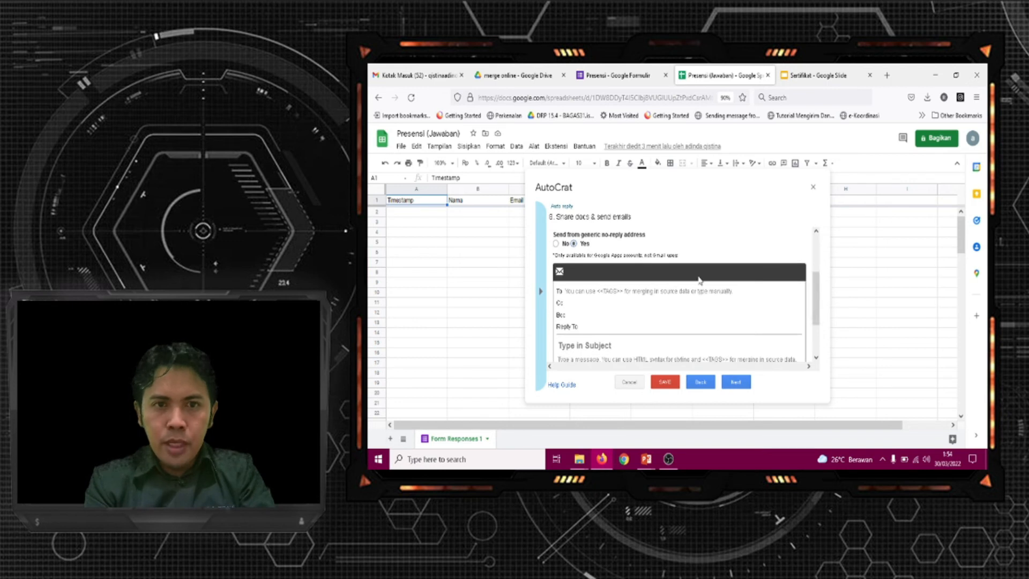
{"action": "left_click", "coordinate": [628, 292]}
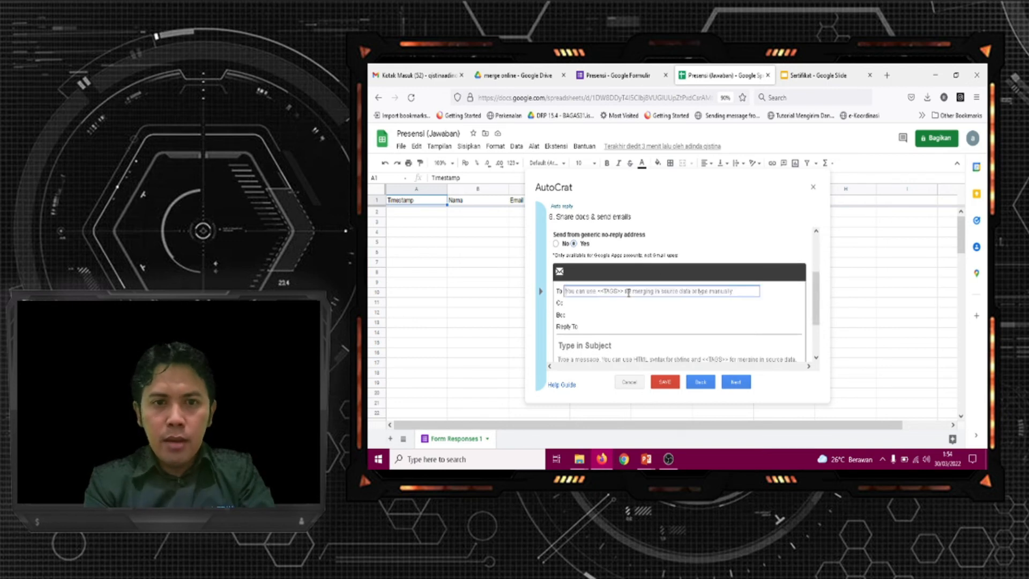
{"action": "left_click", "coordinate": [542, 295]}
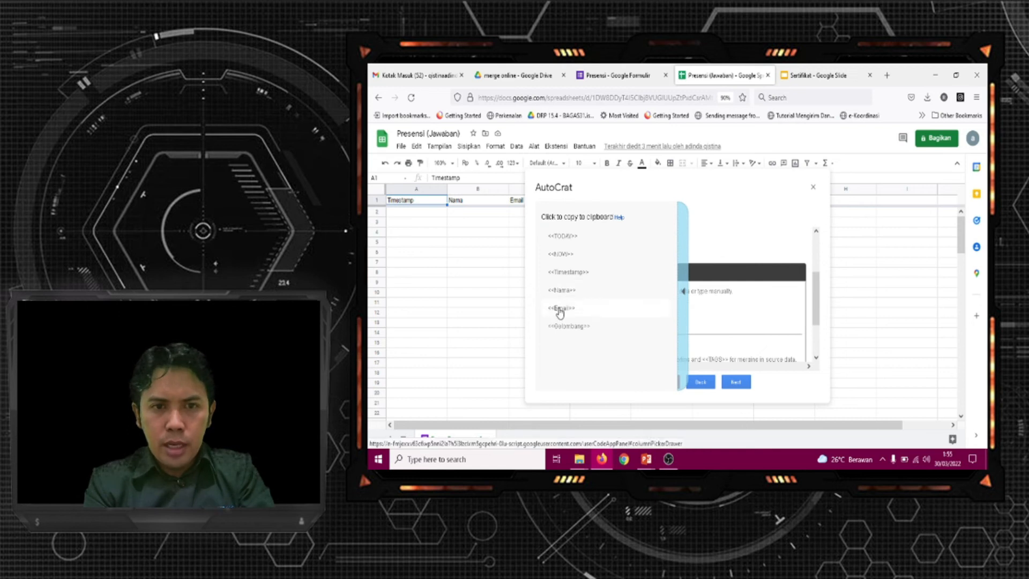
{"action": "left_click", "coordinate": [560, 309]}
{"action": "left_click", "coordinate": [599, 292]}
{"action": "type", "text": "<<Email>>"}
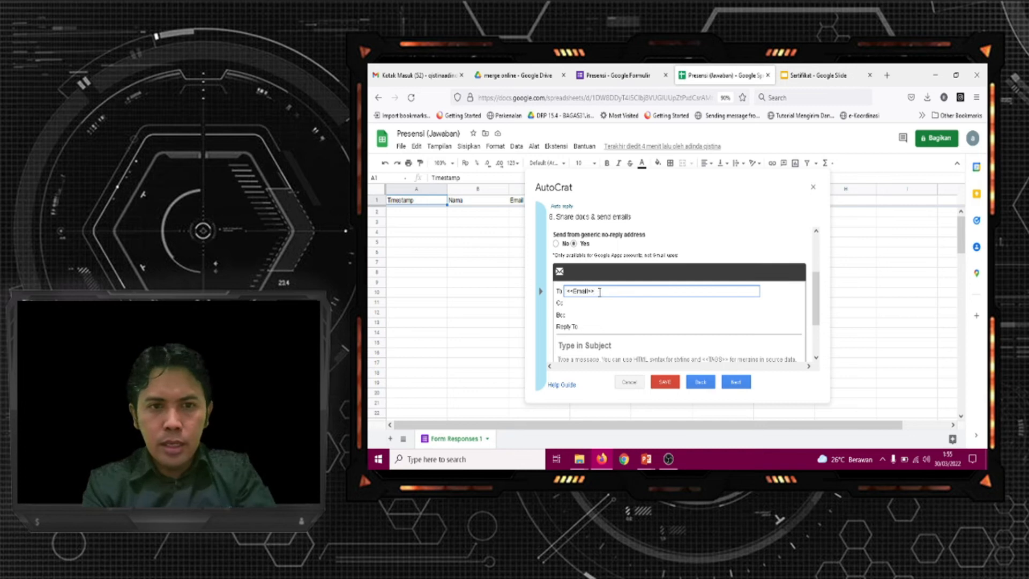
Write the email subject "Sertifikat <<Nama>>", inserting the name tag from the copyable tag list
{"action": "left_click_drag", "start_coordinate": [814, 316], "coordinate": [815, 326]}
{"action": "left_click", "coordinate": [628, 320]}
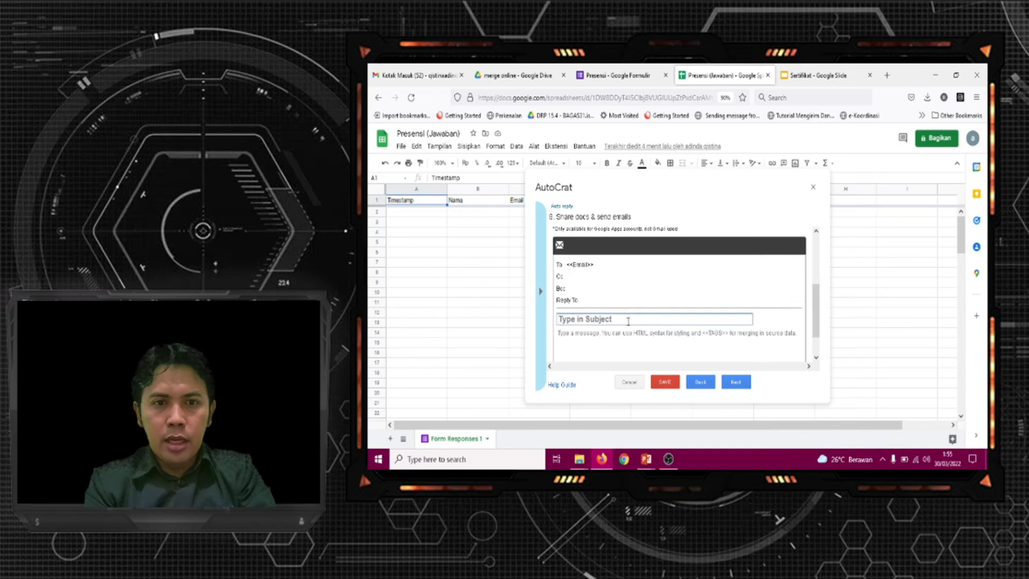
{"action": "type", "text": "Ser"}
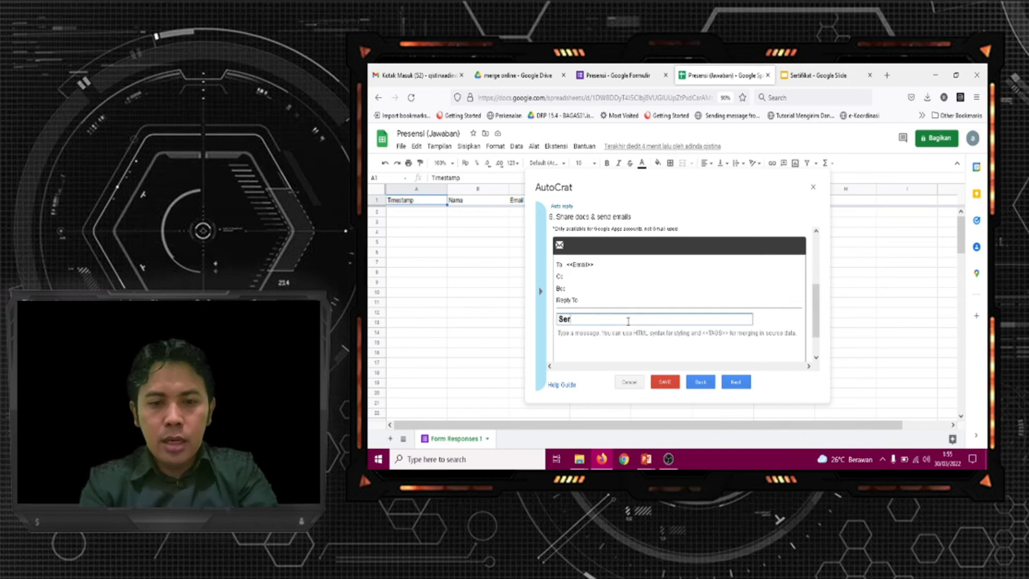
{"action": "type", "text": "tifikat "}
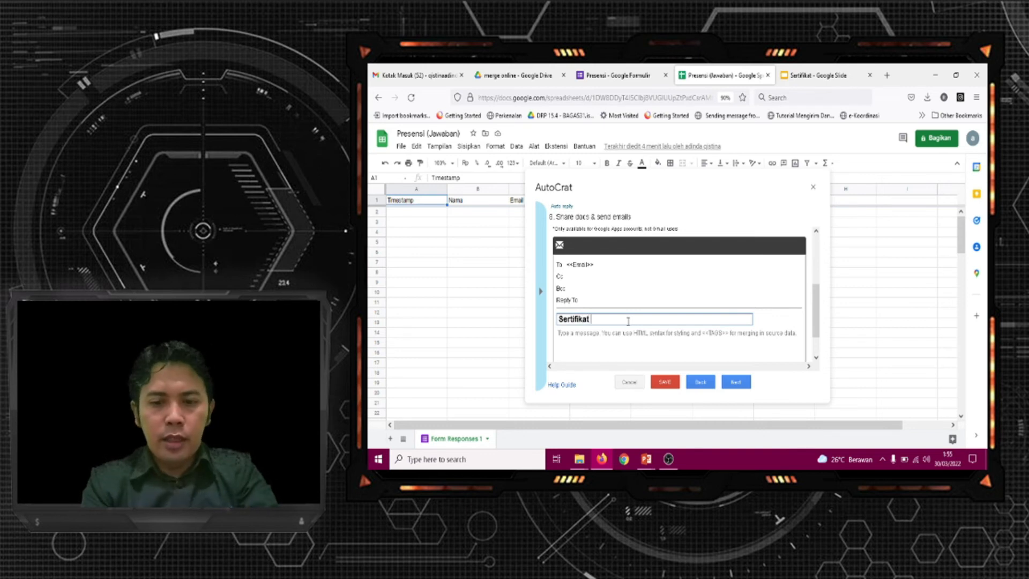
{"action": "type", "text": "<<"}
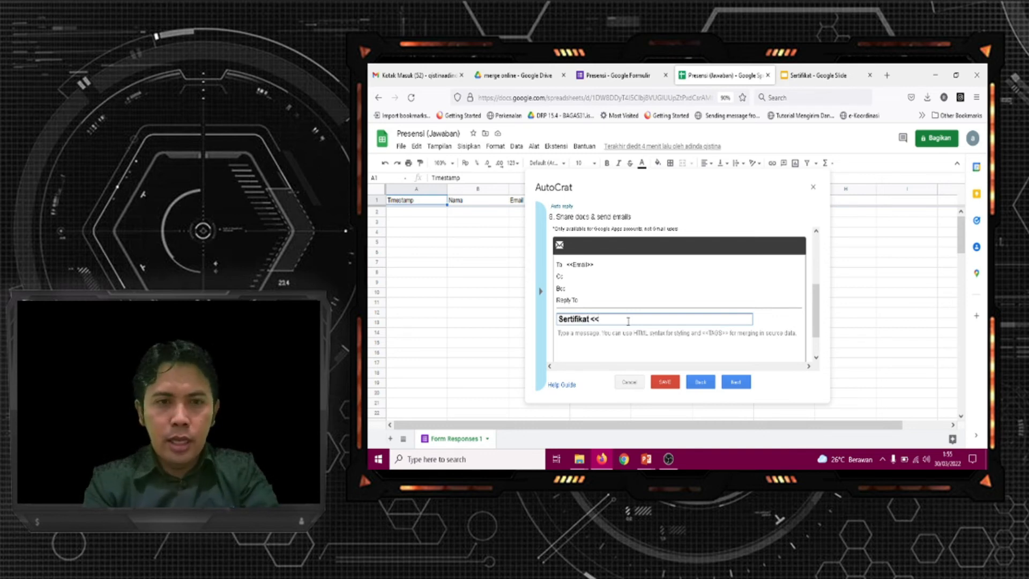
{"action": "key", "text": "BackSpace"}
{"action": "key", "text": "BackSpace"}
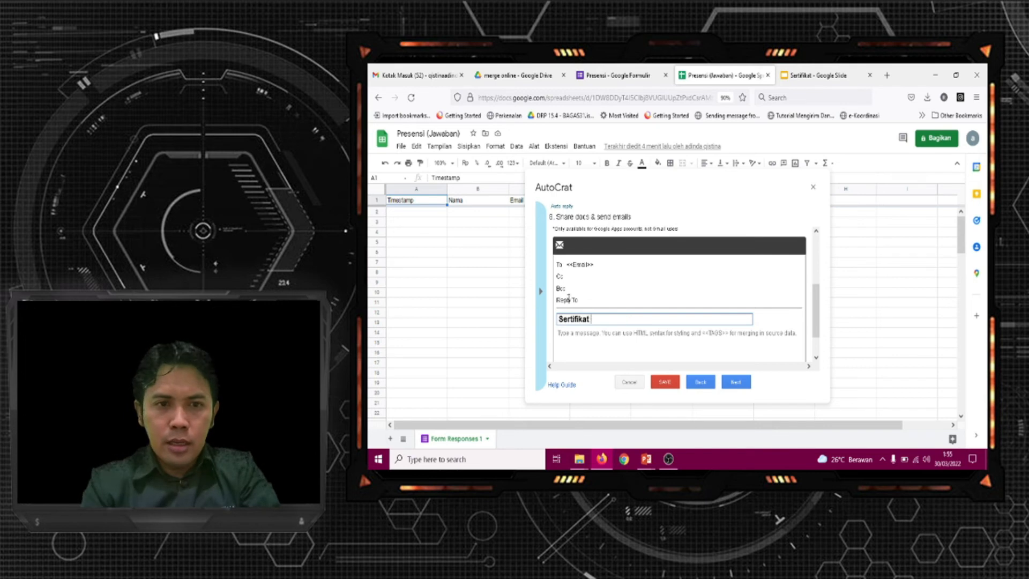
{"action": "left_click", "coordinate": [540, 295]}
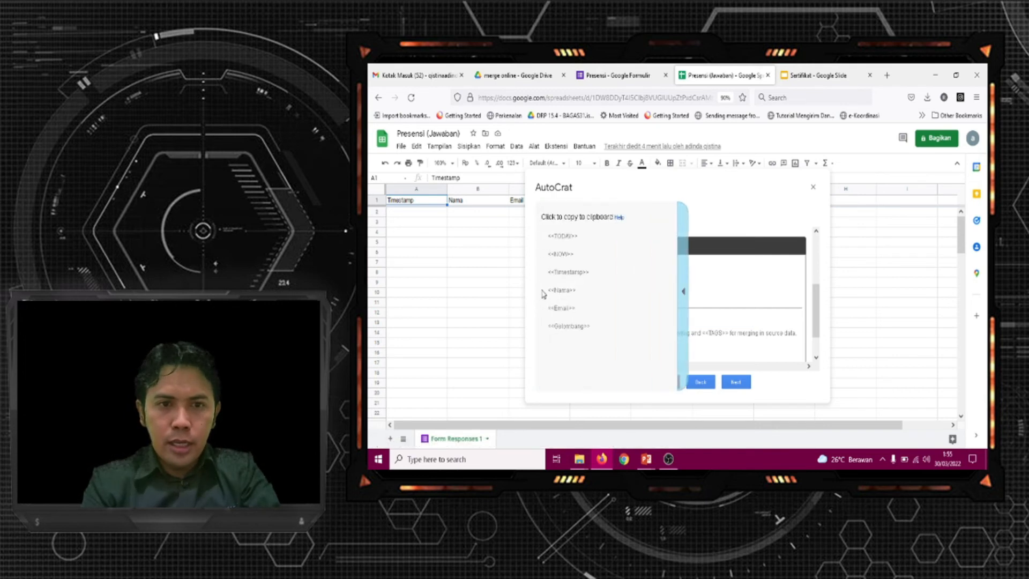
{"action": "left_click", "coordinate": [562, 291]}
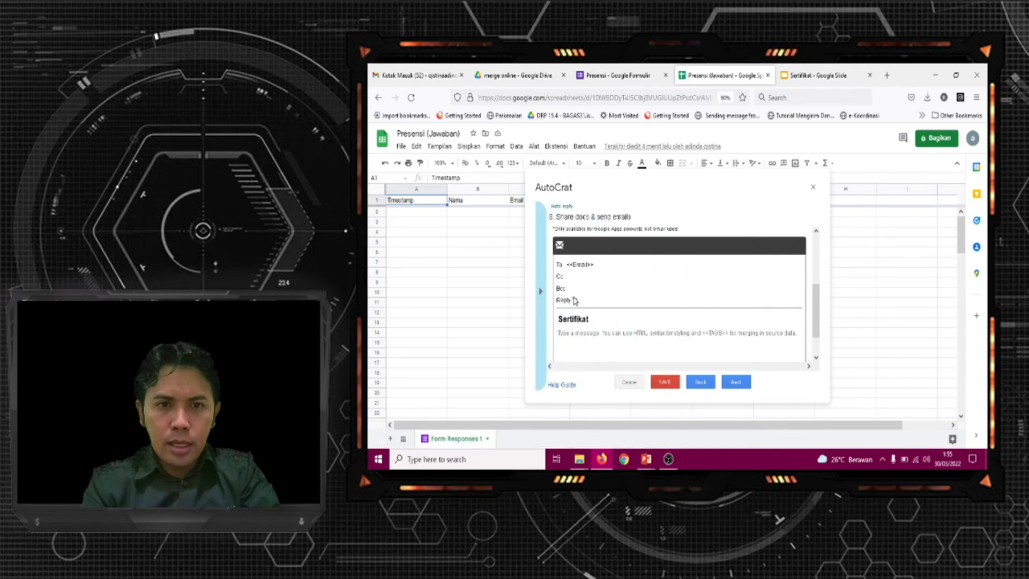
{"action": "left_click", "coordinate": [619, 318]}
{"action": "type", "text": "<<Nama>>"}
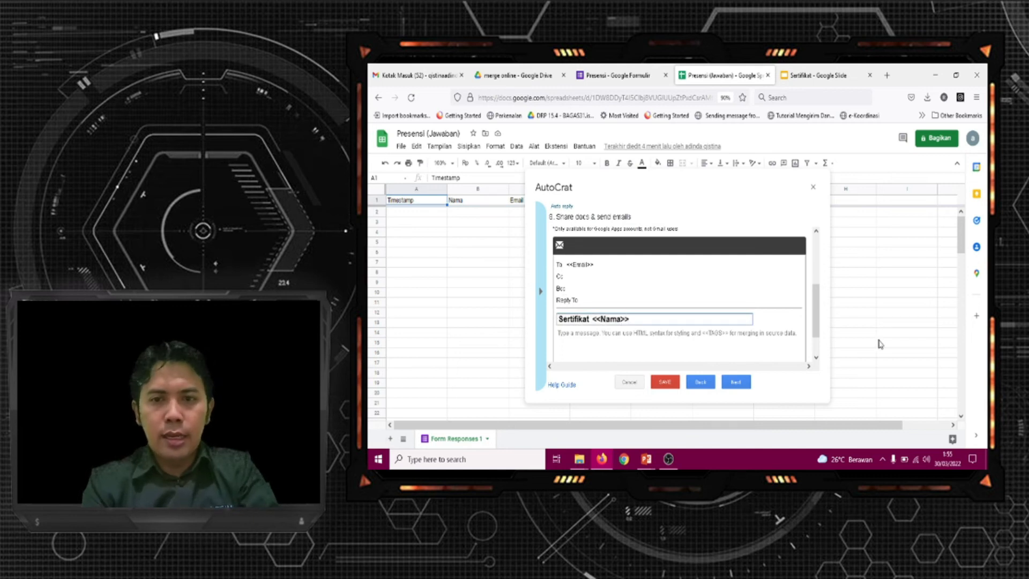
Write the email message "Terima Kasih telah mengikuti seminar Online Kami, sampai ketemu di seminar yang lain"
{"action": "scroll", "coordinate": [820, 320], "scroll_direction": "down", "scroll_amount": 1}
{"action": "scroll", "coordinate": [820, 319], "scroll_direction": "down", "scroll_amount": 1}
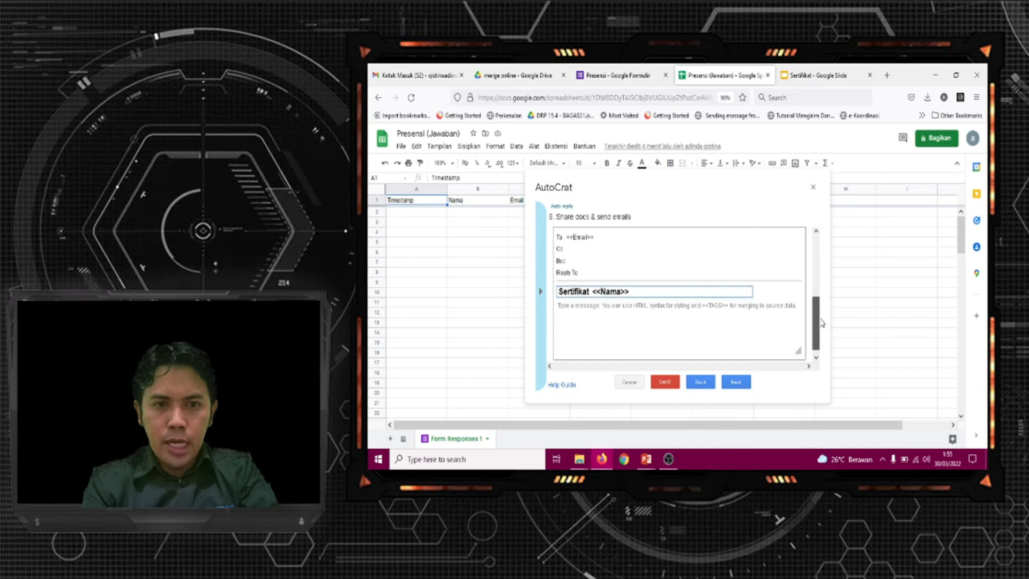
{"action": "left_click", "coordinate": [674, 306]}
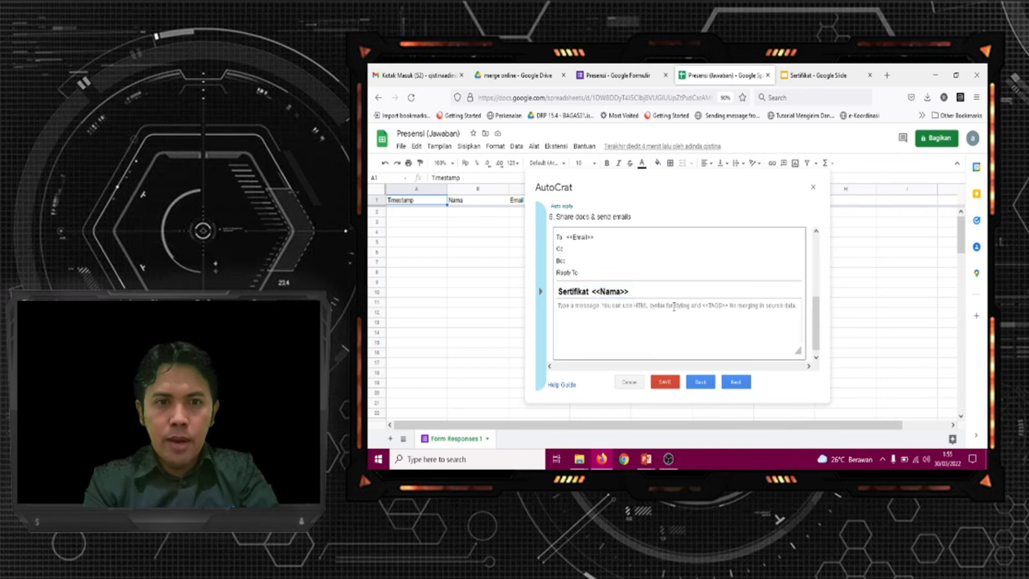
{"action": "type", "text": "Terima kasih telah"}
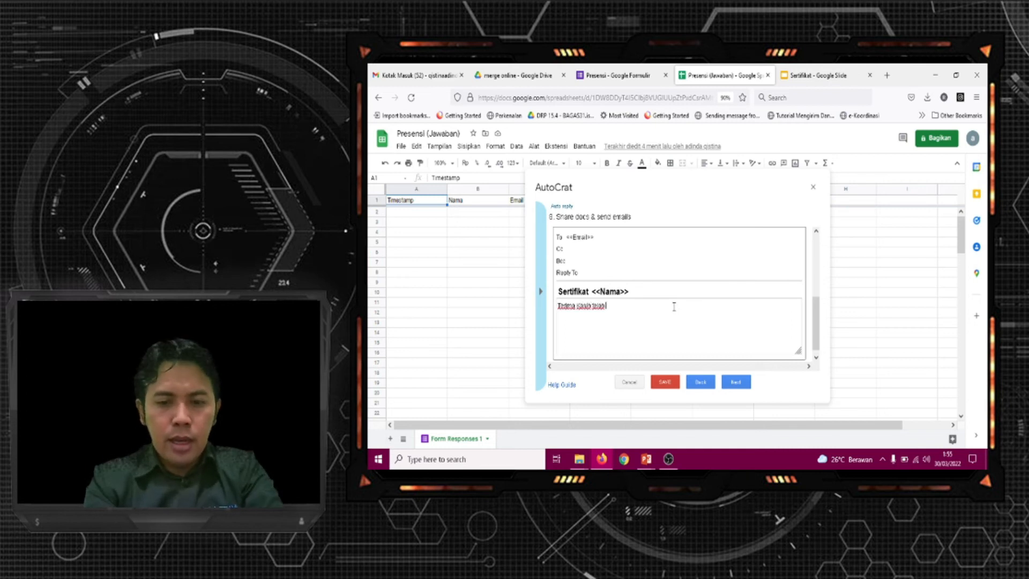
{"action": "type", "text": " mengikuti seminar"}
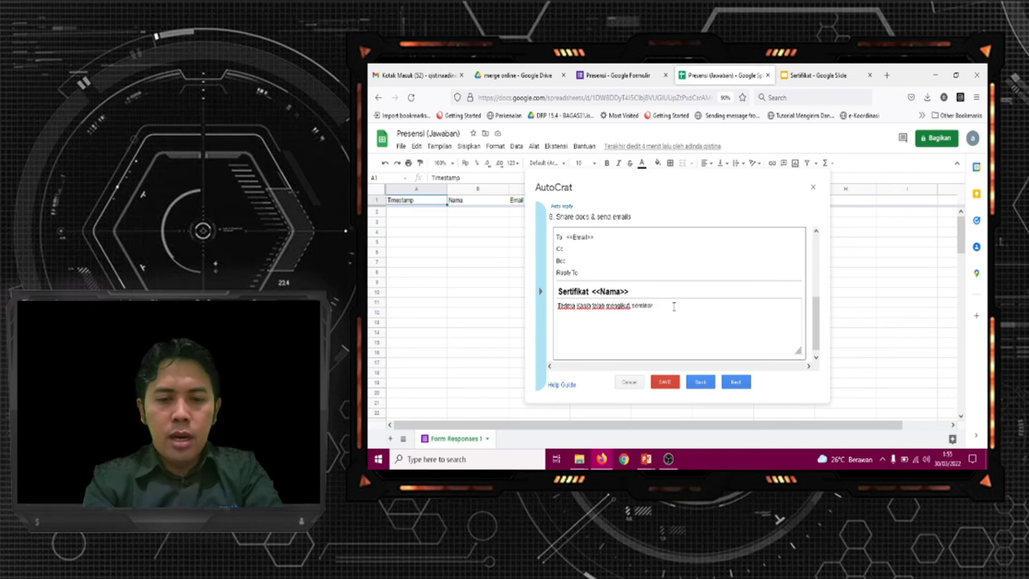
{"action": "type", "text": " Online Rama, sampai ke"}
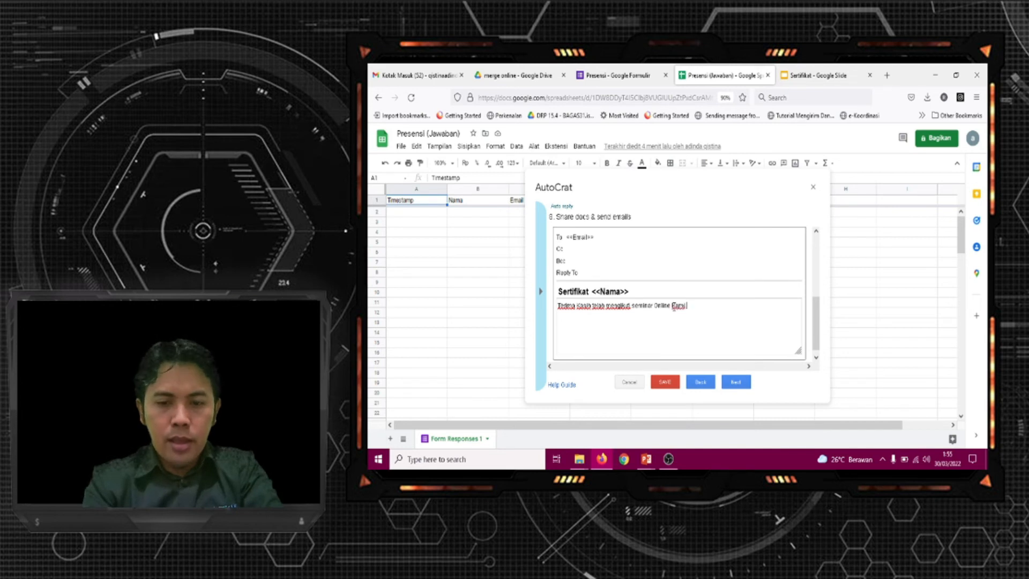
{"action": "type", "text": "temu di"}
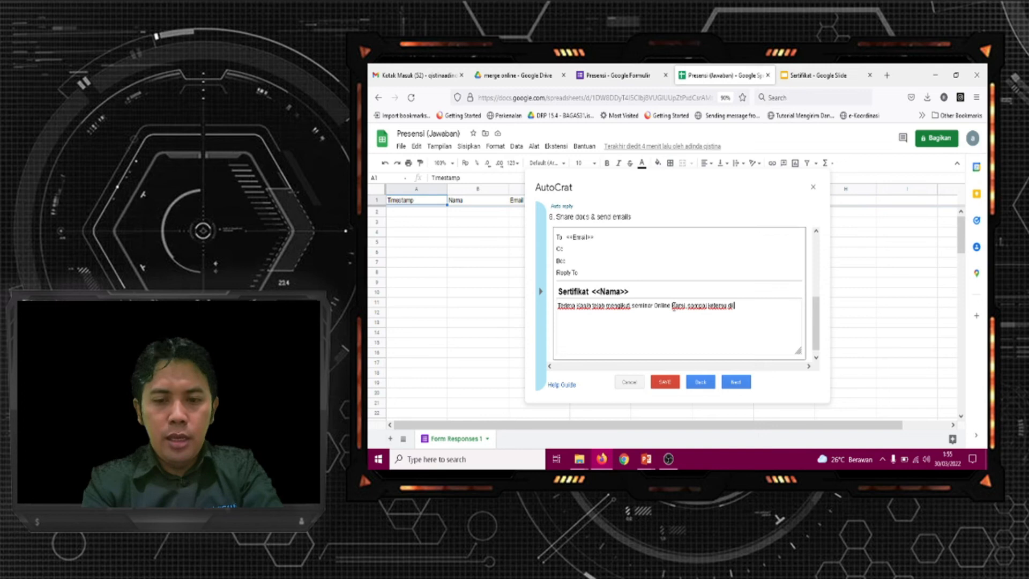
{"action": "type", "text": " seminar "}
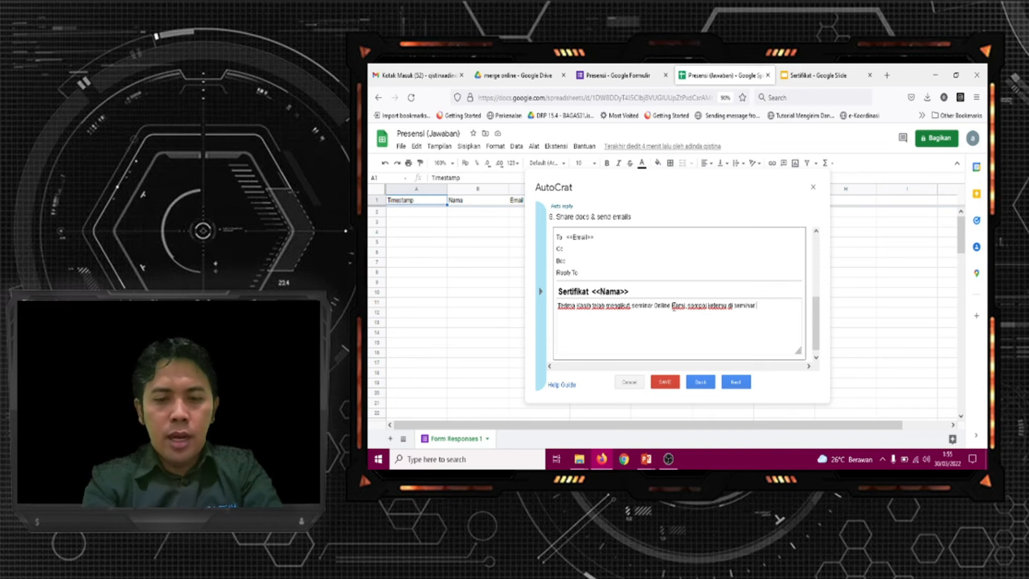
{"action": "type", "text": "yang lain"}
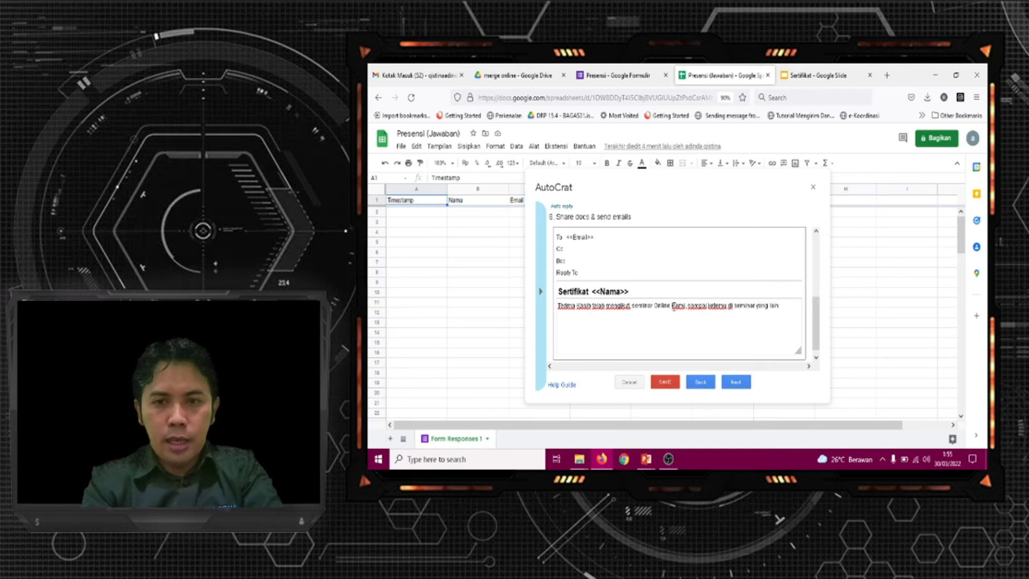
Proceed to the job triggers, set the job to run on form trigger and confirm enabling triggers for the project
{"action": "left_click", "coordinate": [737, 382]}
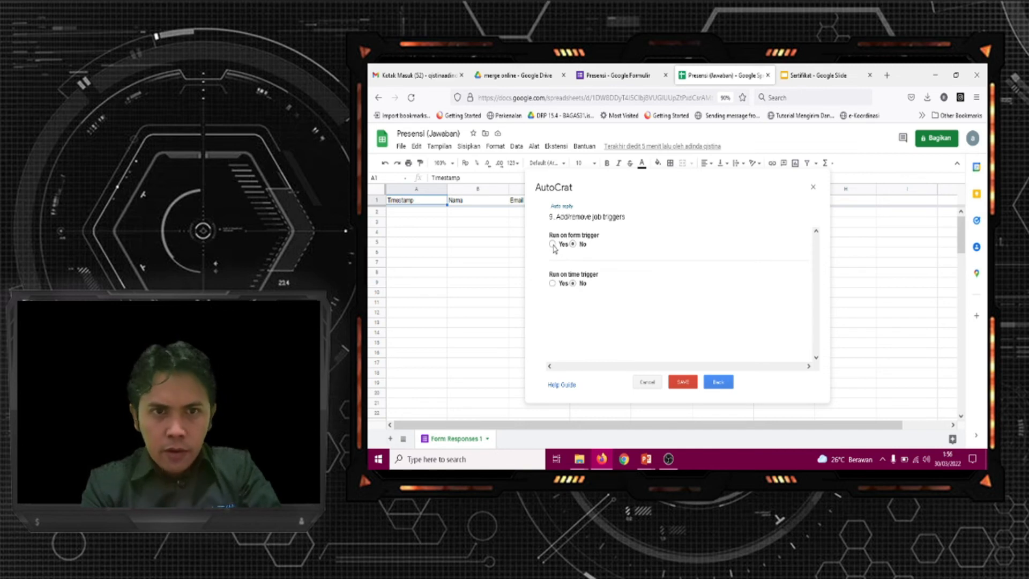
{"action": "left_click", "coordinate": [552, 245]}
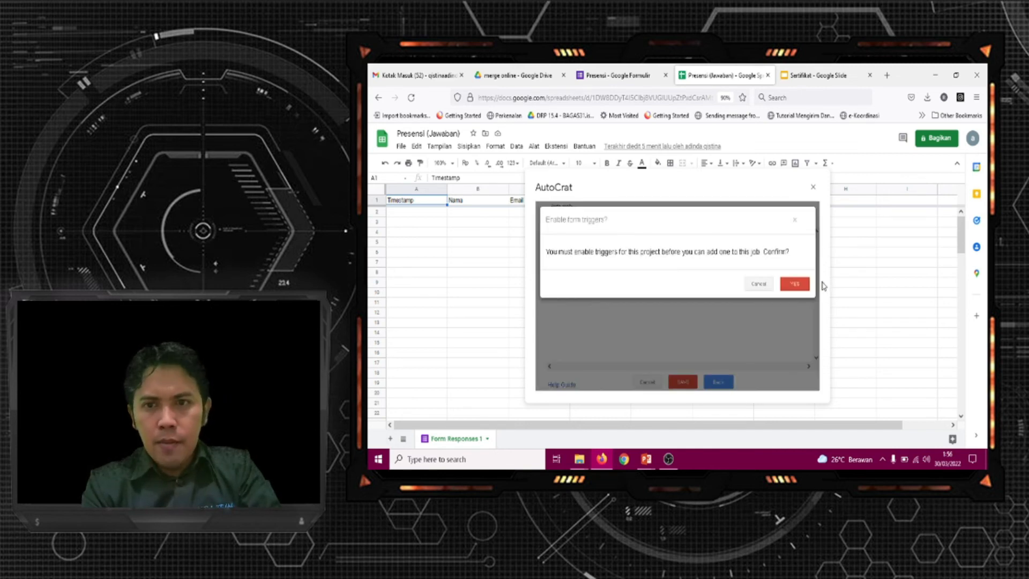
{"action": "left_click", "coordinate": [804, 287]}
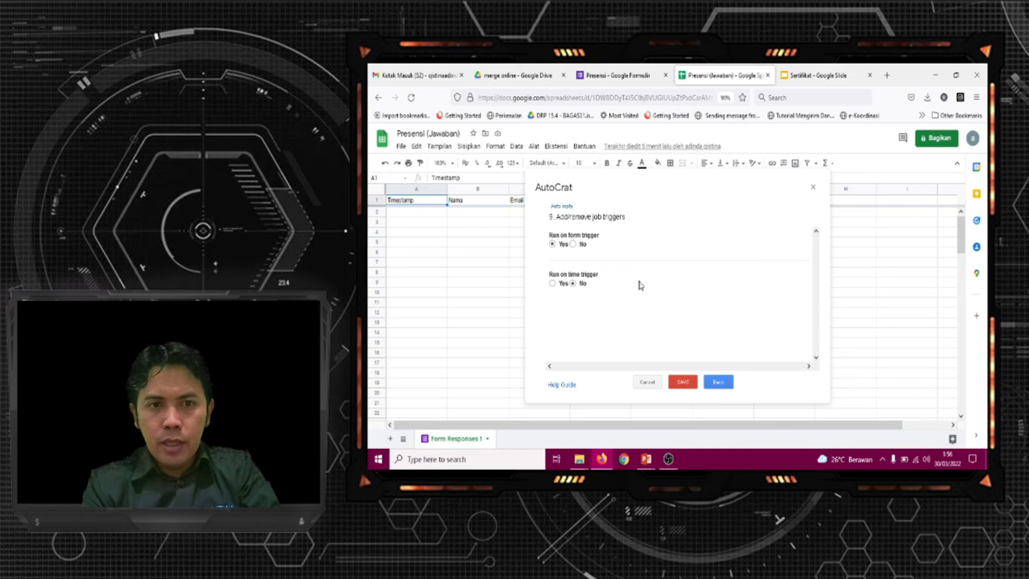
Save the Auto reply merge job and close AutoCrat
{"action": "left_click", "coordinate": [682, 382]}
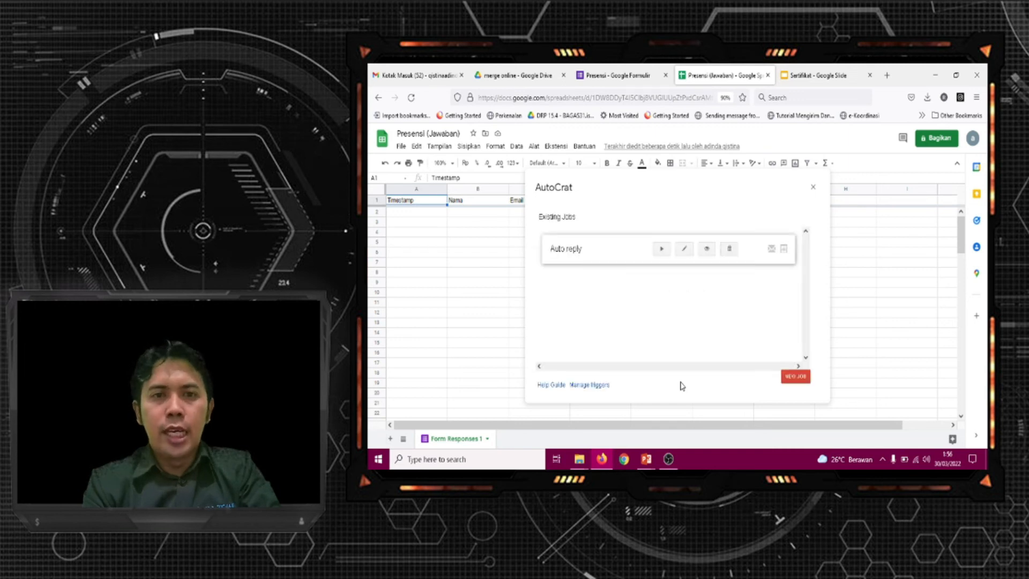
{"action": "left_click", "coordinate": [813, 188]}
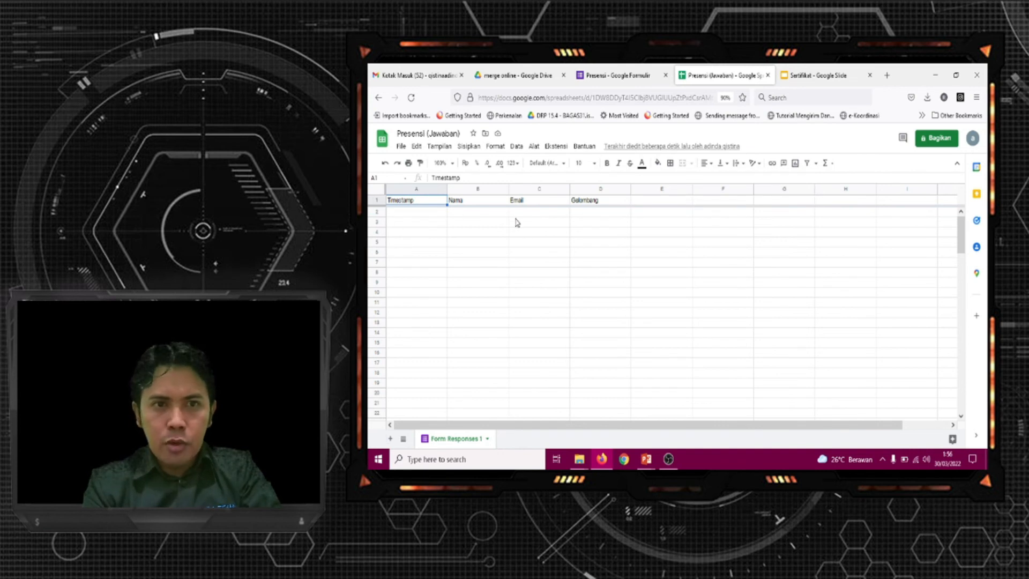
Copy the shortened share link of the Presensi form and close the send dialog
{"action": "left_click", "coordinate": [616, 78]}
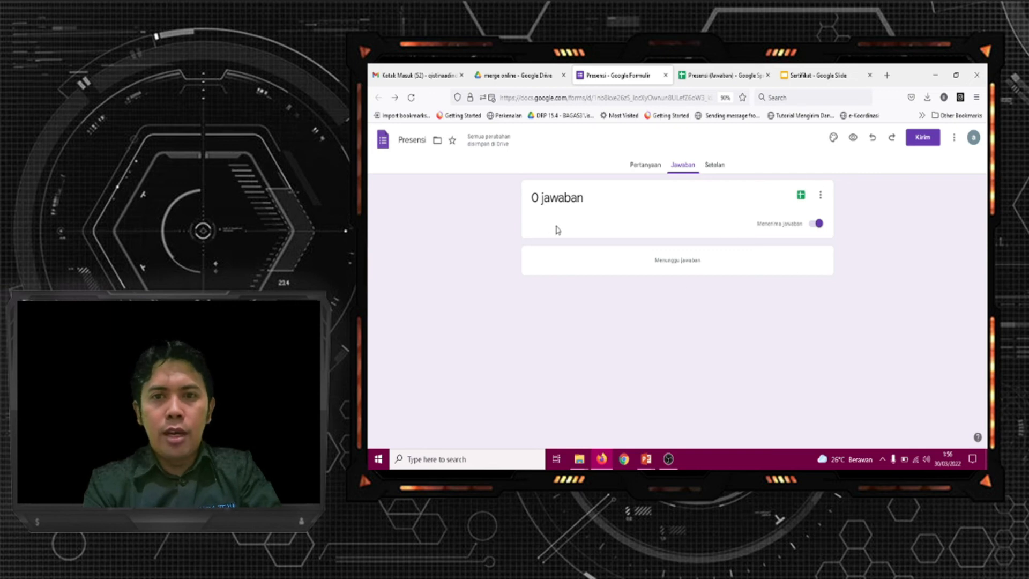
{"action": "left_click", "coordinate": [925, 141]}
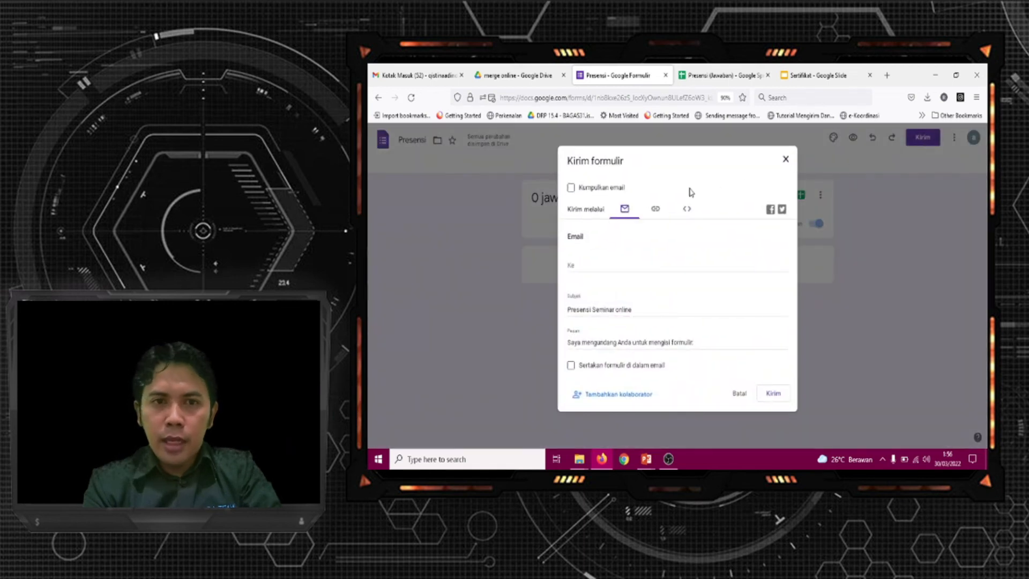
{"action": "left_click", "coordinate": [655, 211]}
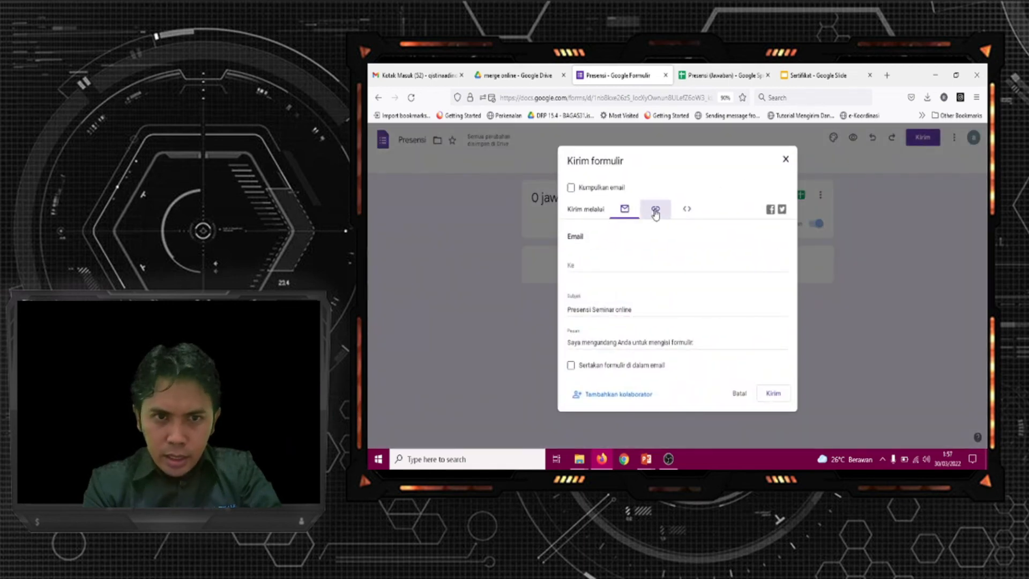
{"action": "left_click", "coordinate": [571, 271]}
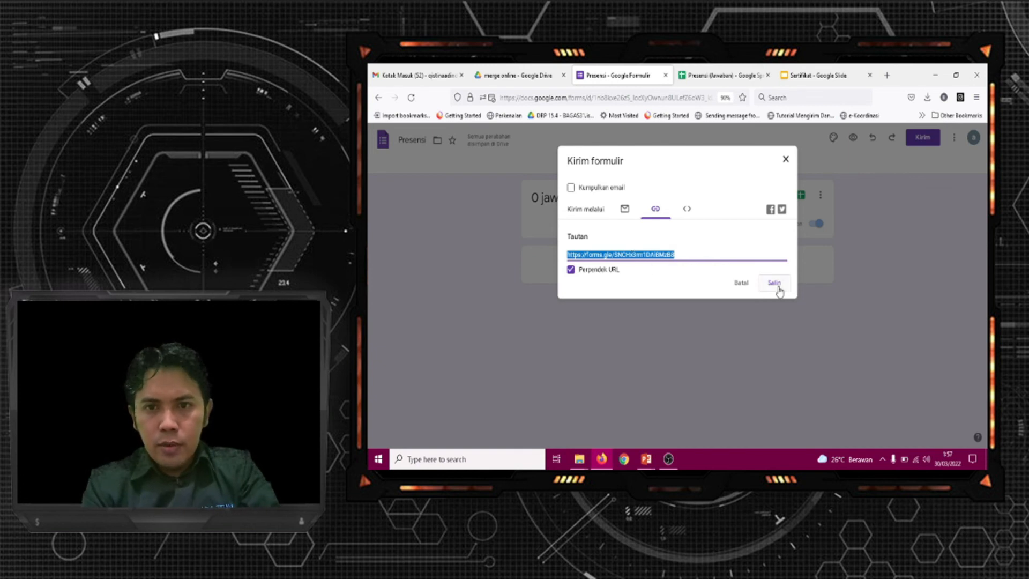
{"action": "left_click", "coordinate": [785, 163]}
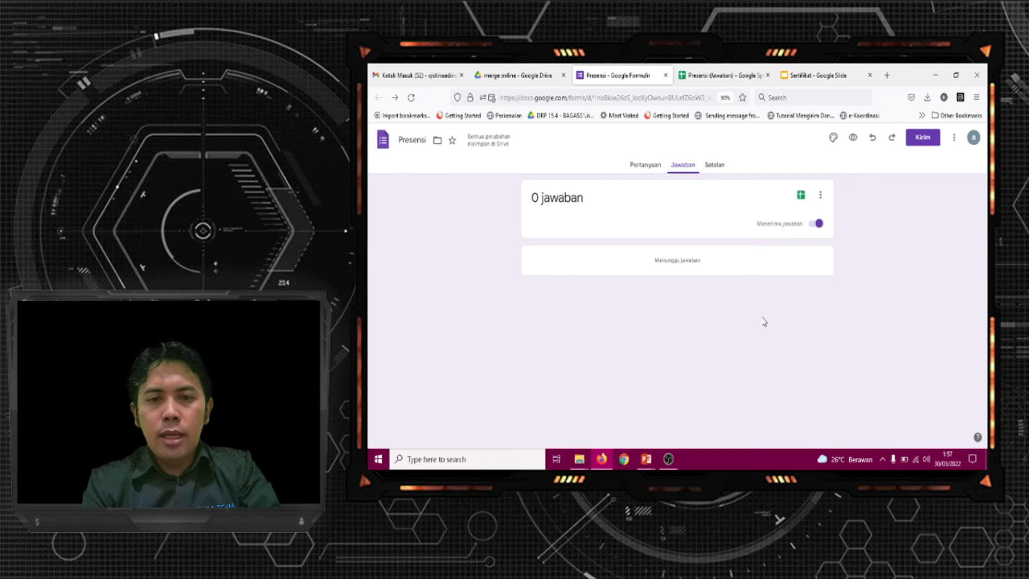
Switch to Chrome, open the copied form link and look through the Presensi Seminar online form
{"action": "left_click", "coordinate": [625, 459]}
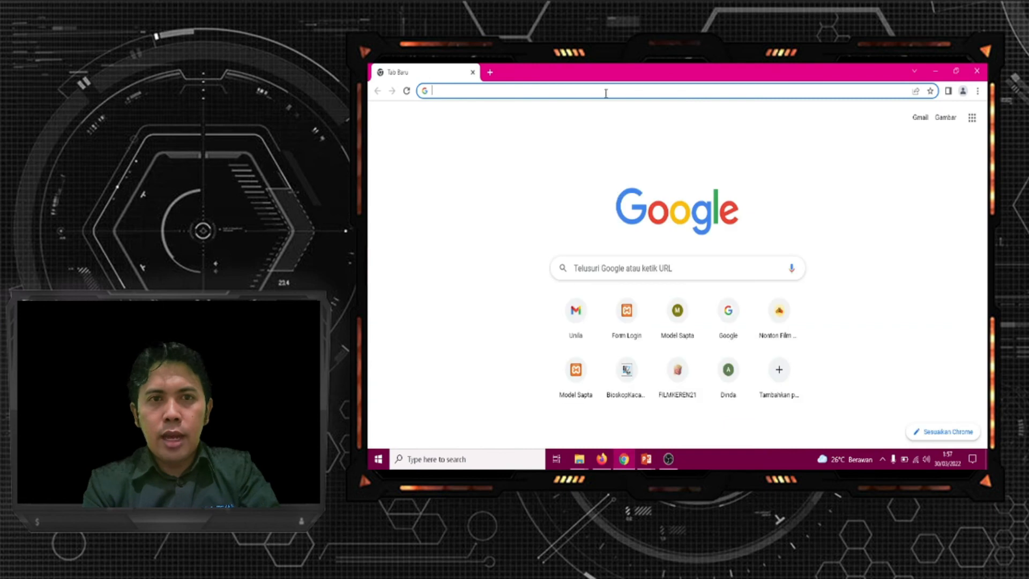
{"action": "type", "text": "https://forms.gle/SNCHx3rm1DAiBMzB8"}
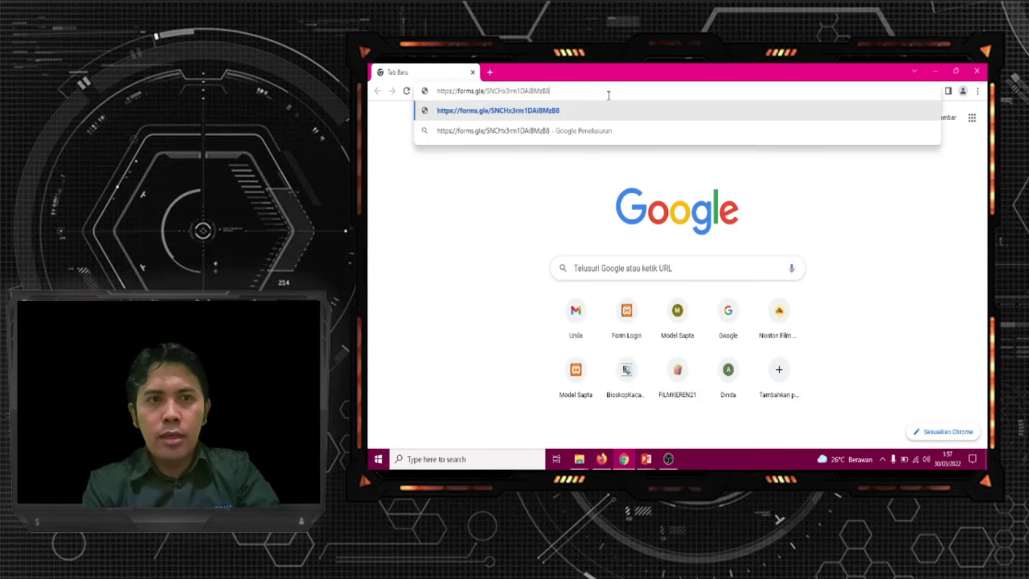
{"action": "key", "text": "Return"}
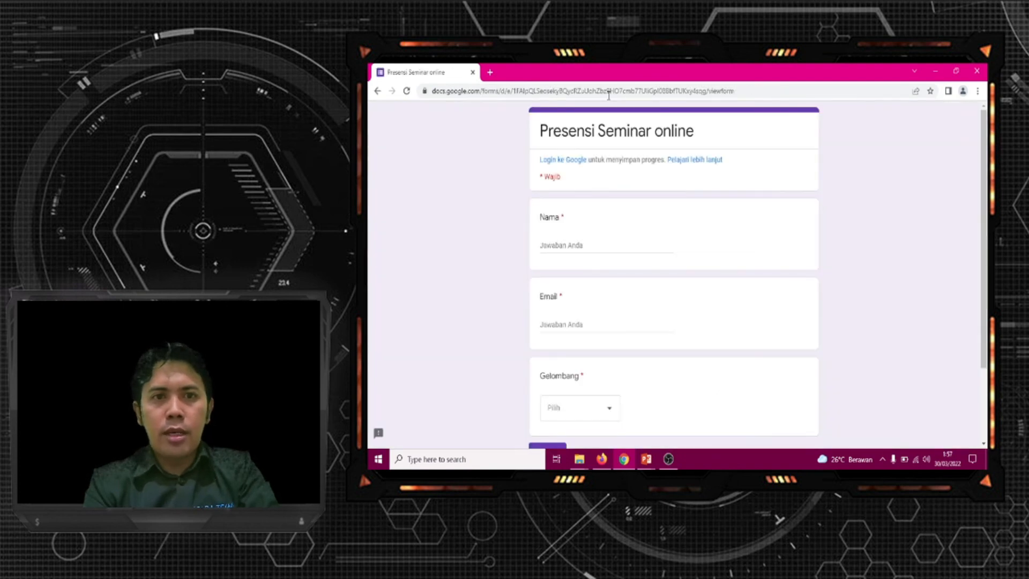
{"action": "scroll", "coordinate": [985, 170], "scroll_direction": "down", "scroll_amount": 1}
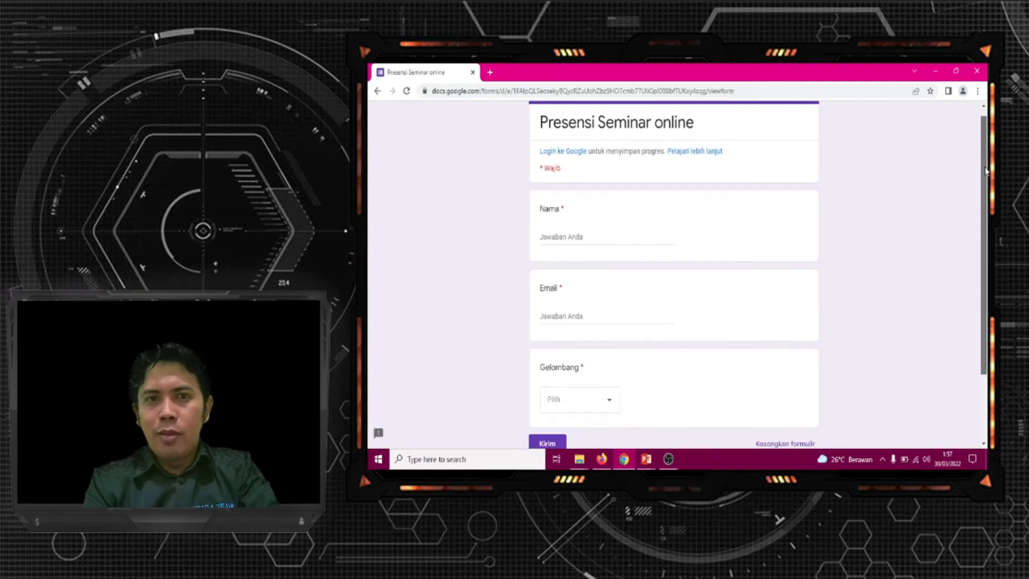
{"action": "scroll", "coordinate": [986, 170], "scroll_direction": "down", "scroll_amount": 1}
{"action": "scroll", "coordinate": [986, 161], "scroll_direction": "up", "scroll_amount": 2}
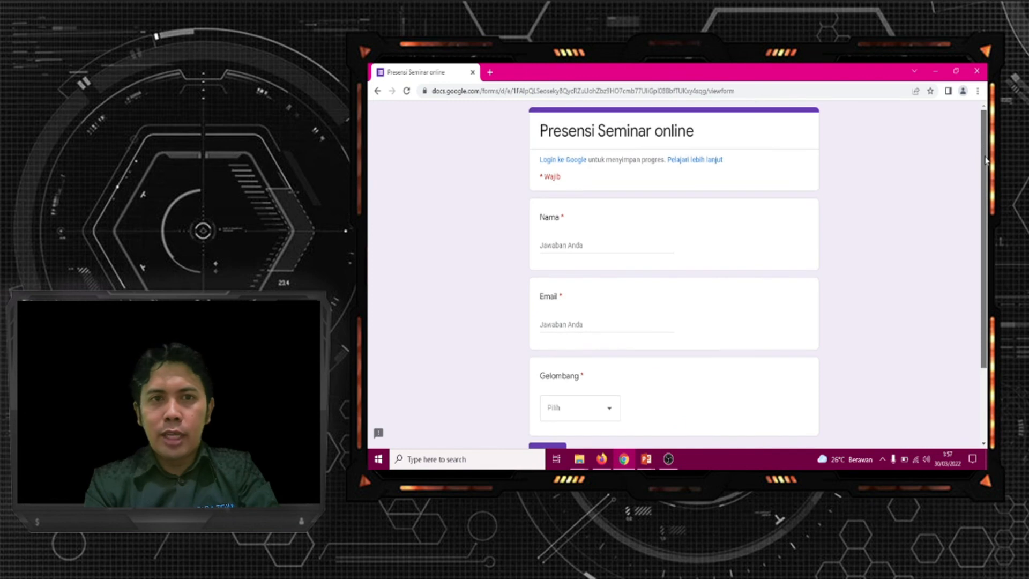
{"action": "scroll", "coordinate": [986, 161], "scroll_direction": "down", "scroll_amount": 3}
{"action": "scroll", "coordinate": [987, 137], "scroll_direction": "up", "scroll_amount": 3}
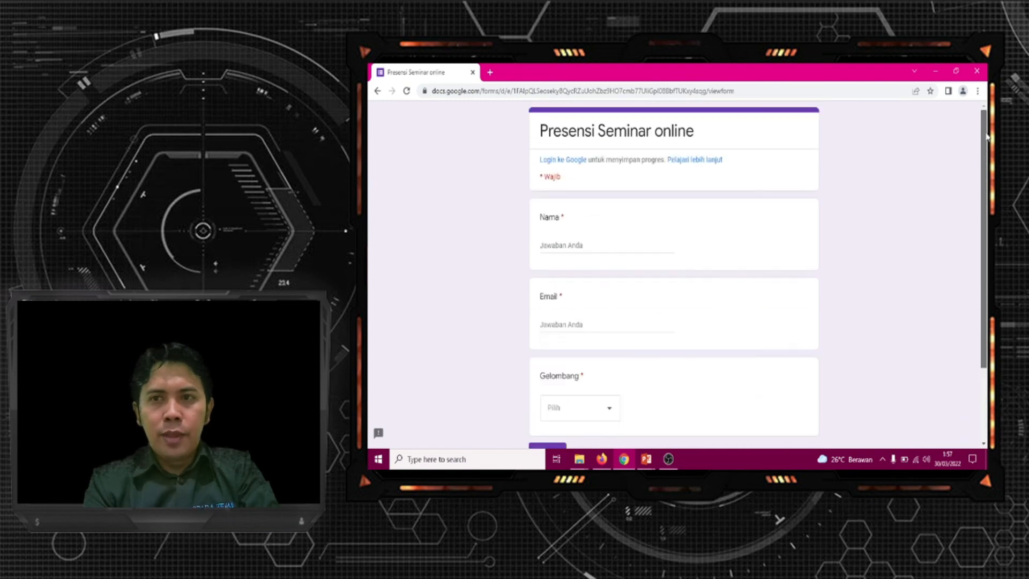
Fill in the respondent's full name under Nama and the e-mail address under Email
{"action": "left_click", "coordinate": [599, 243]}
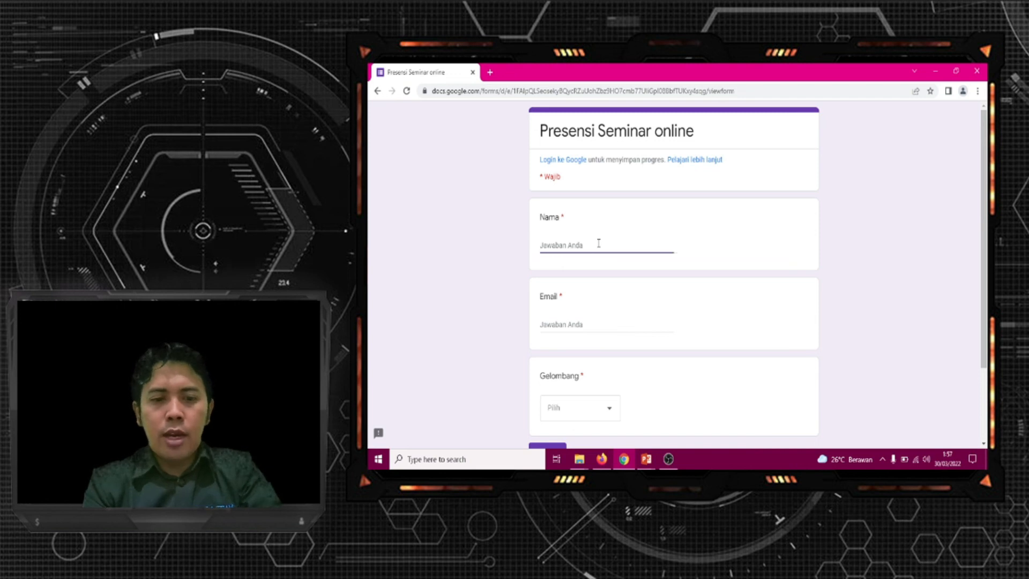
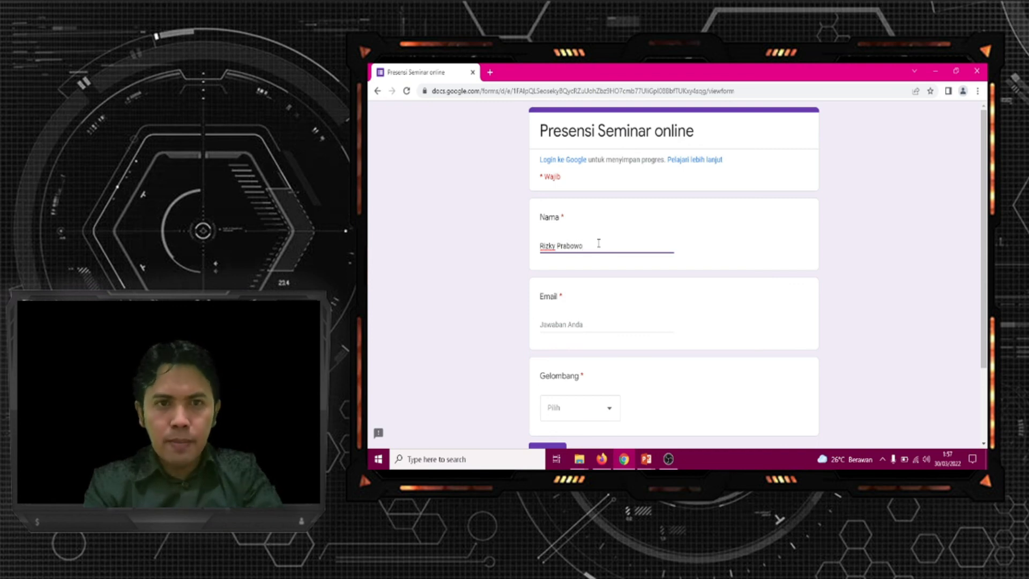
{"action": "left_click", "coordinate": [599, 325]}
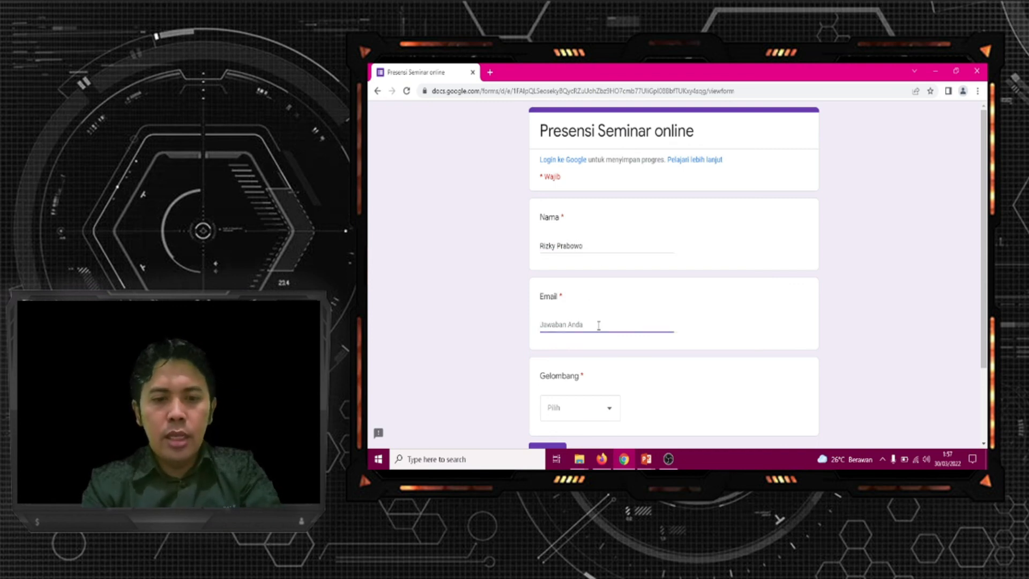
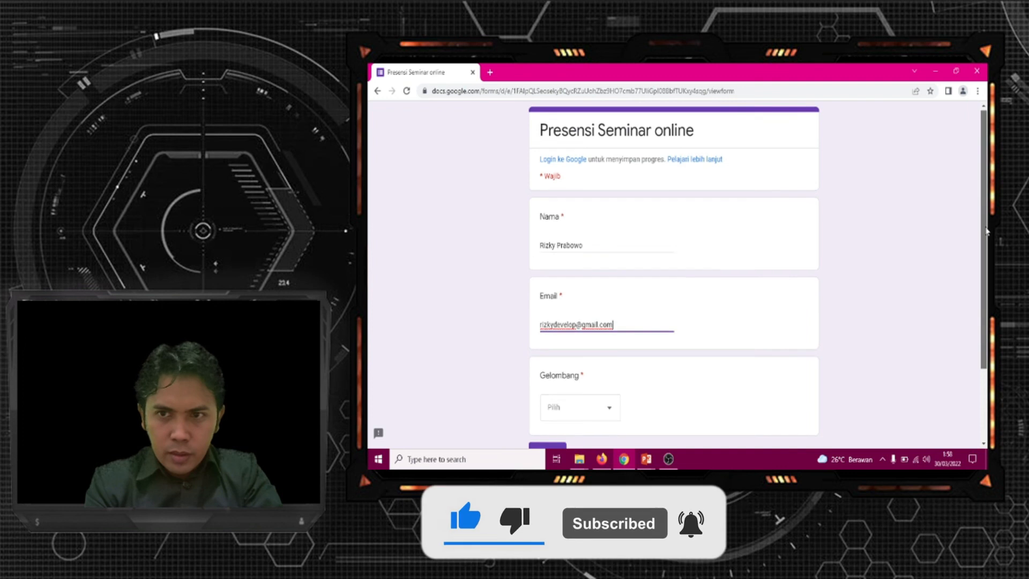
Choose Kedua for Gelombang and submit the form response
{"action": "left_click_drag", "start_coordinate": [989, 229], "coordinate": [988, 299]}
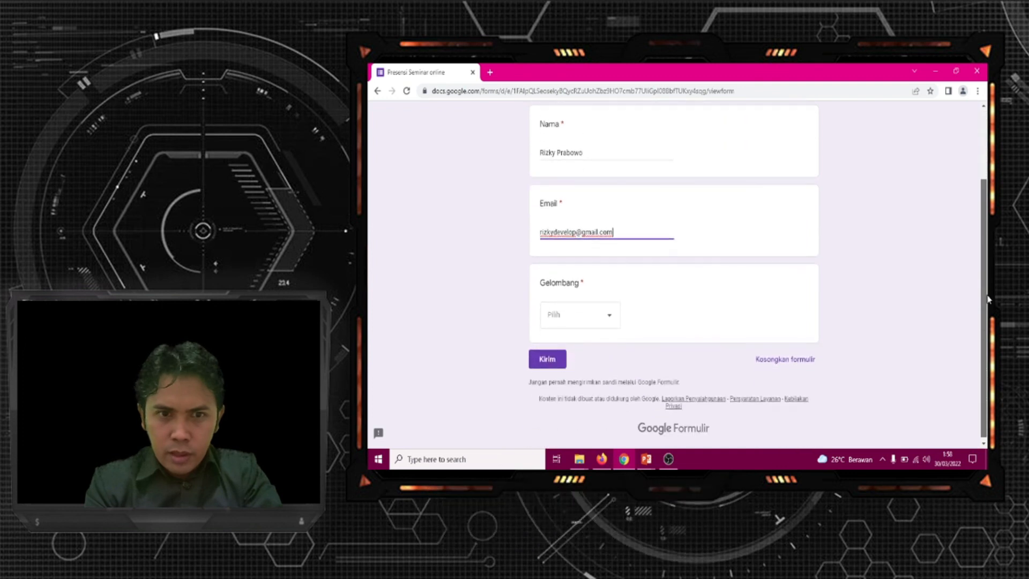
{"action": "left_click", "coordinate": [606, 321]}
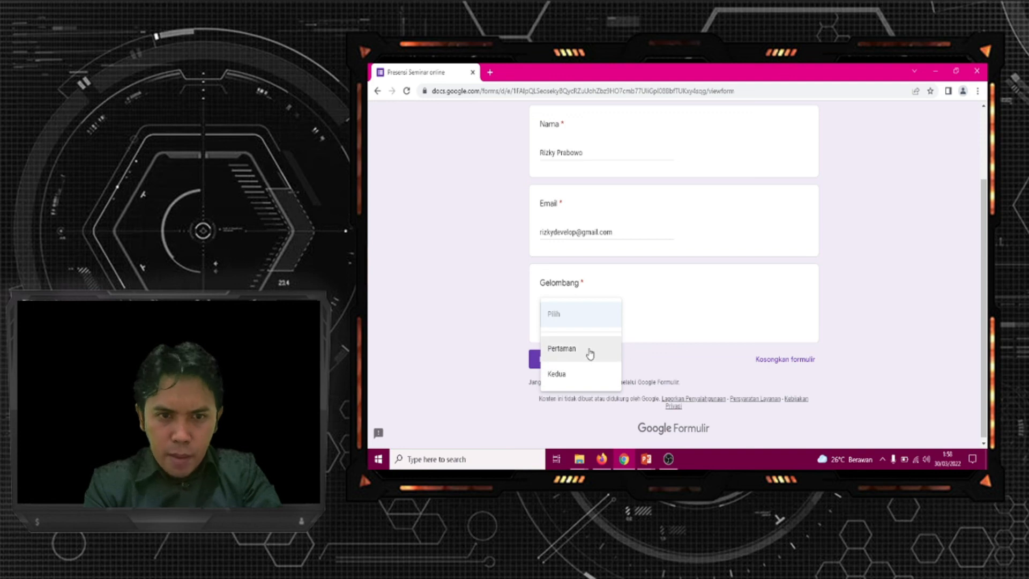
{"action": "left_click", "coordinate": [566, 377]}
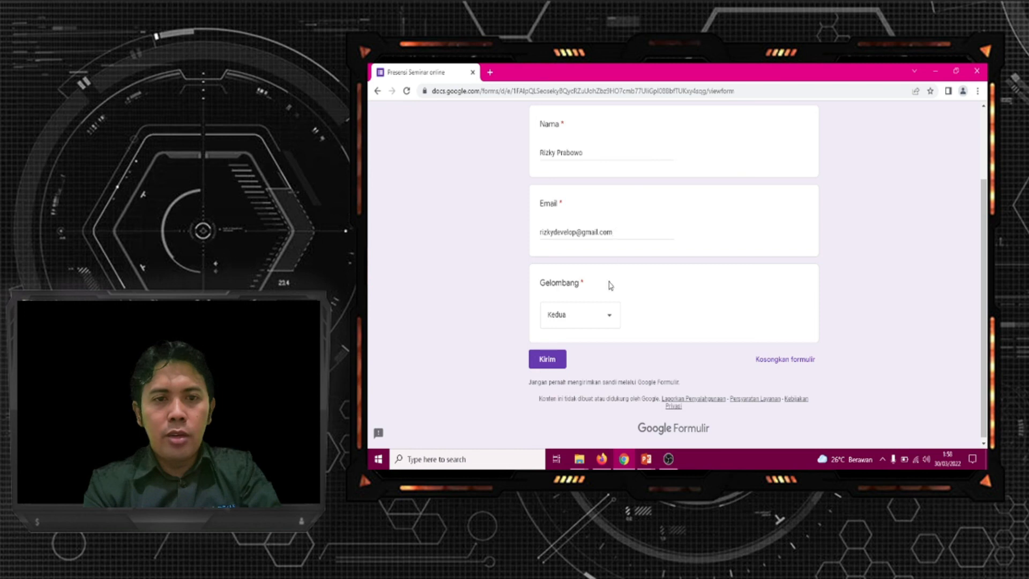
{"action": "left_click", "coordinate": [548, 361]}
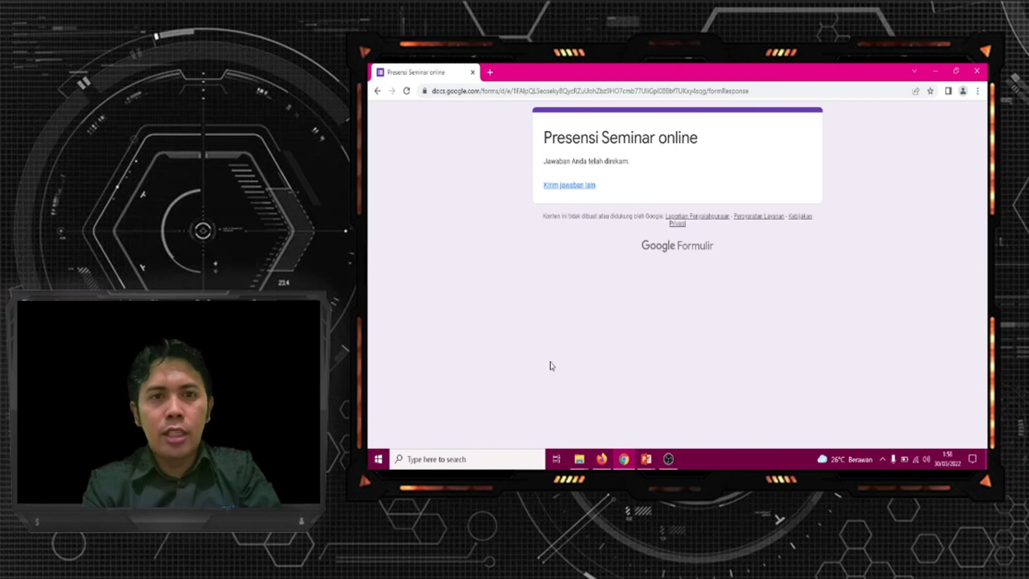
Open gmail.com in a new tab and sign in to the respondent's account by entering the account password
{"action": "left_click", "coordinate": [491, 73]}
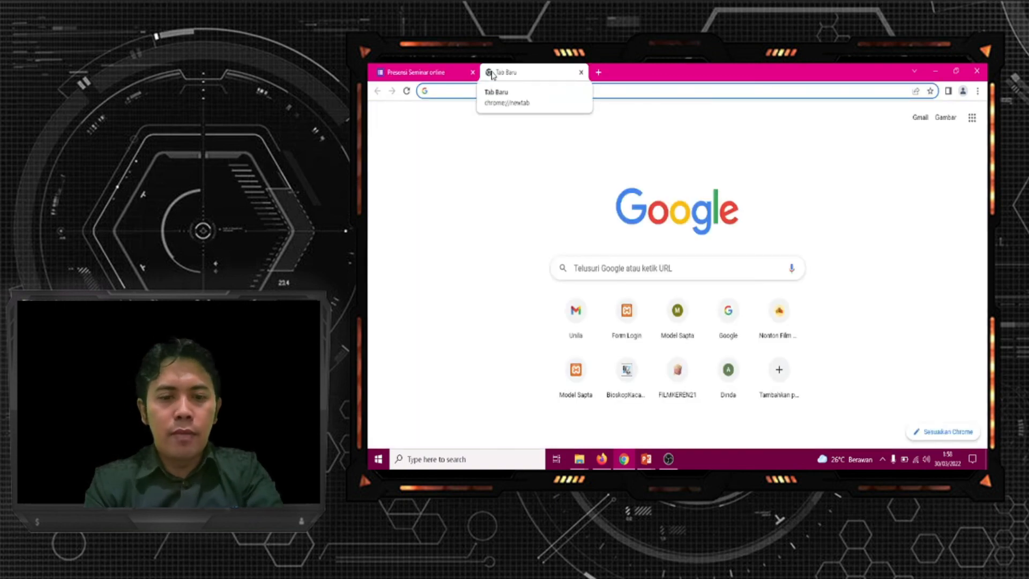
{"action": "type", "text": "gmail.com"}
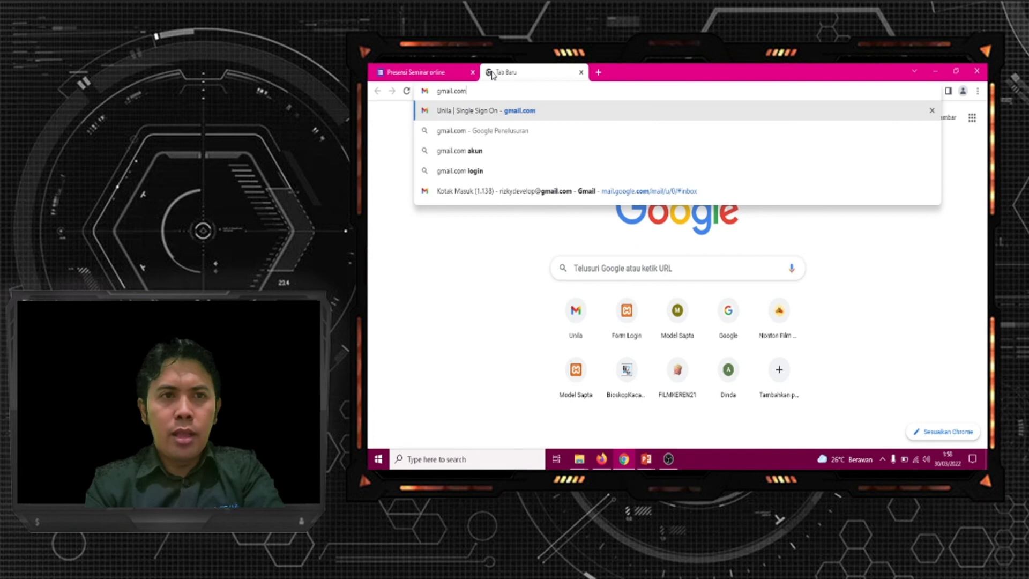
{"action": "key", "text": "Return"}
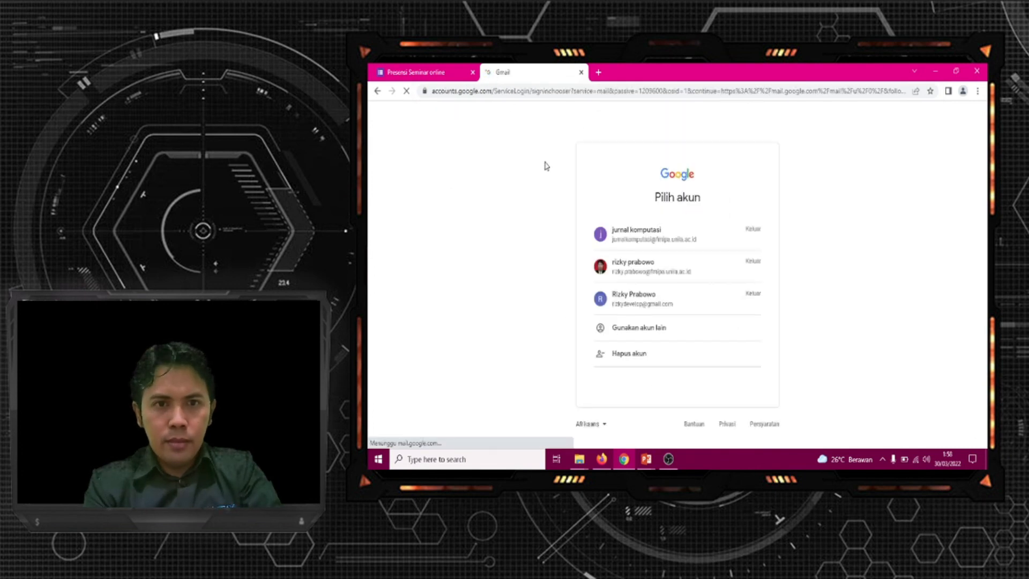
{"action": "left_click", "coordinate": [634, 294]}
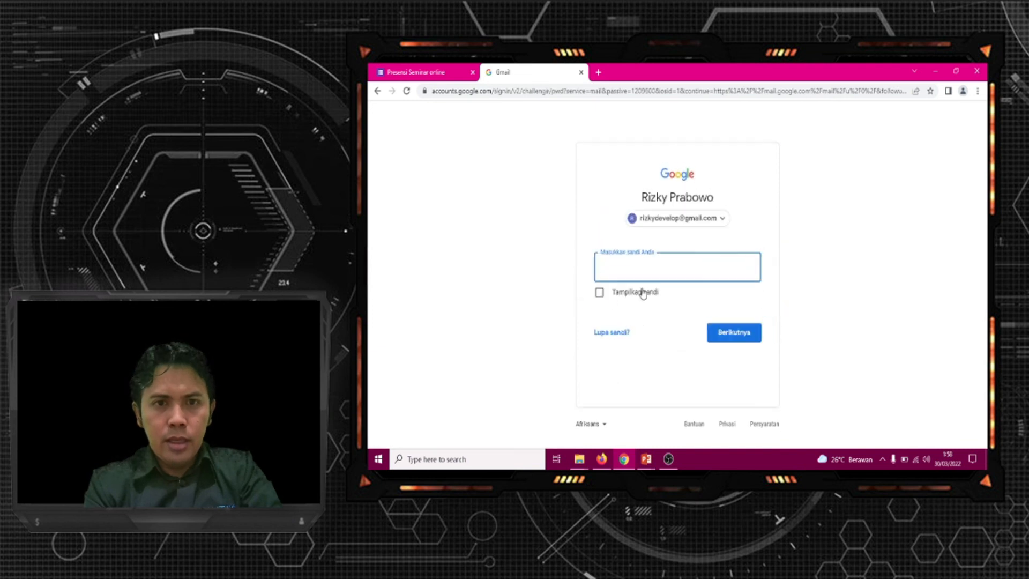
{"action": "type", "text": "*********"}
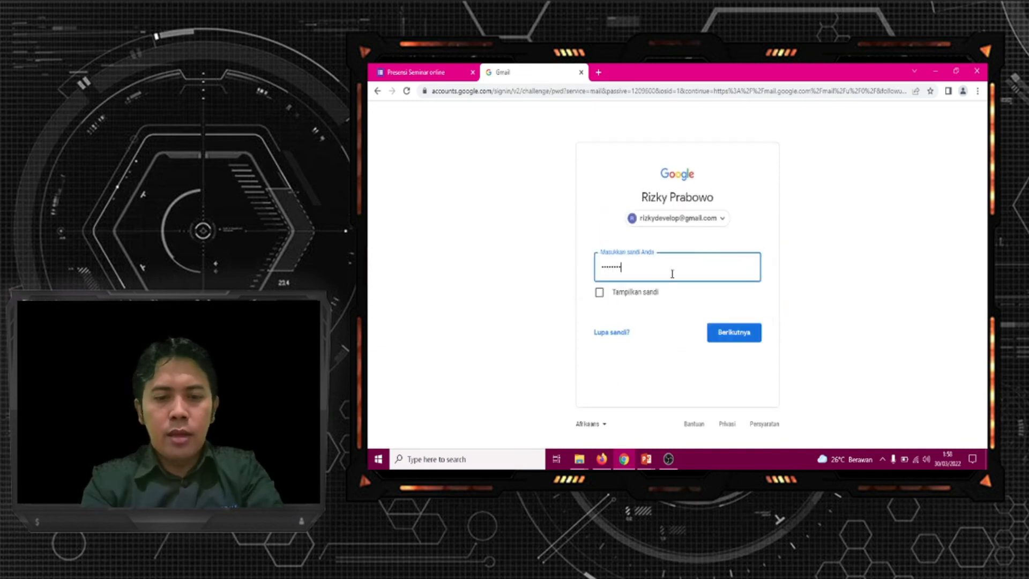
{"action": "left_click", "coordinate": [733, 338]}
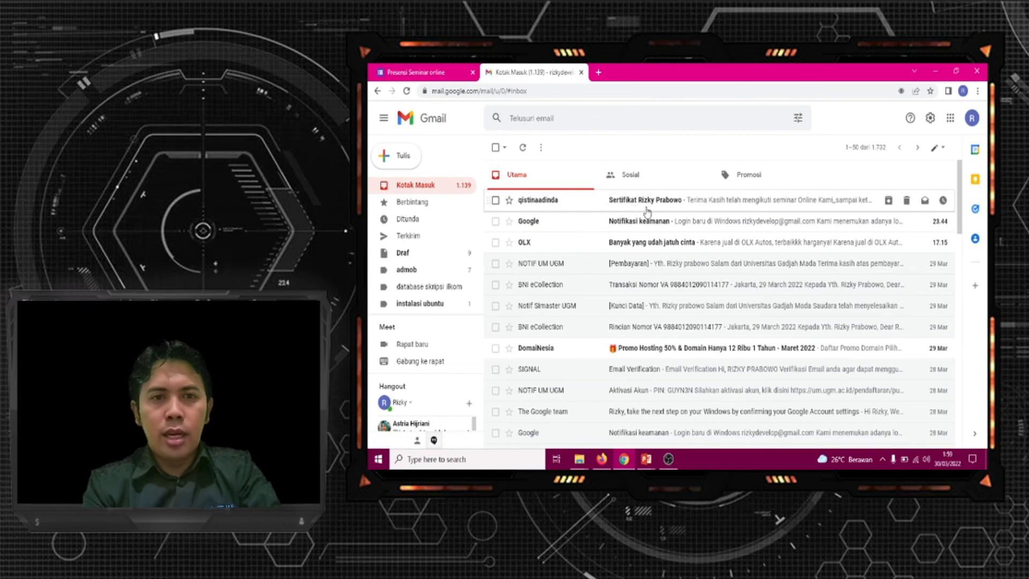
Open the received Sertifikat email, preview its attached PDF certificate and close the preview
{"action": "left_click", "coordinate": [645, 206]}
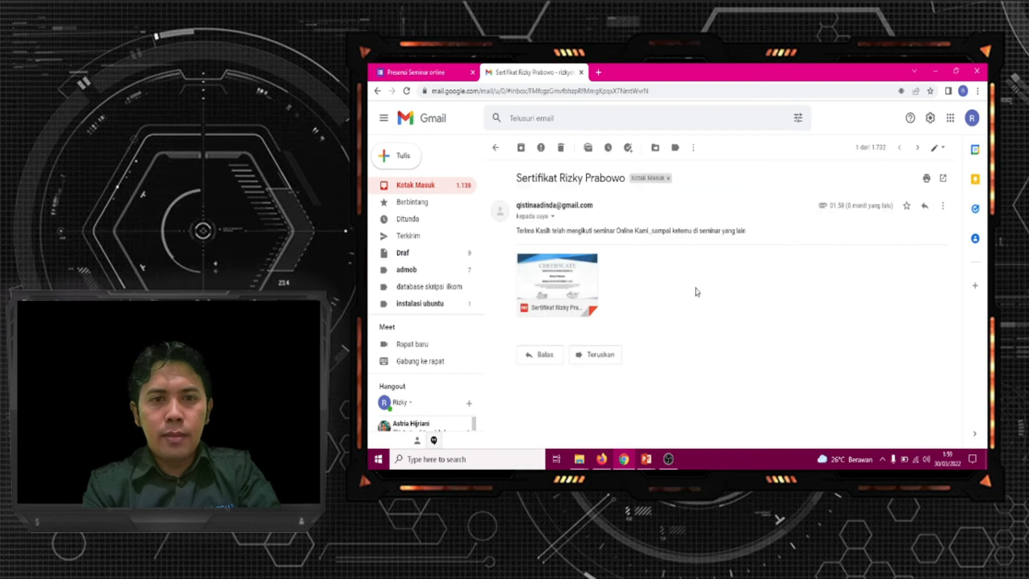
{"action": "left_click", "coordinate": [559, 279]}
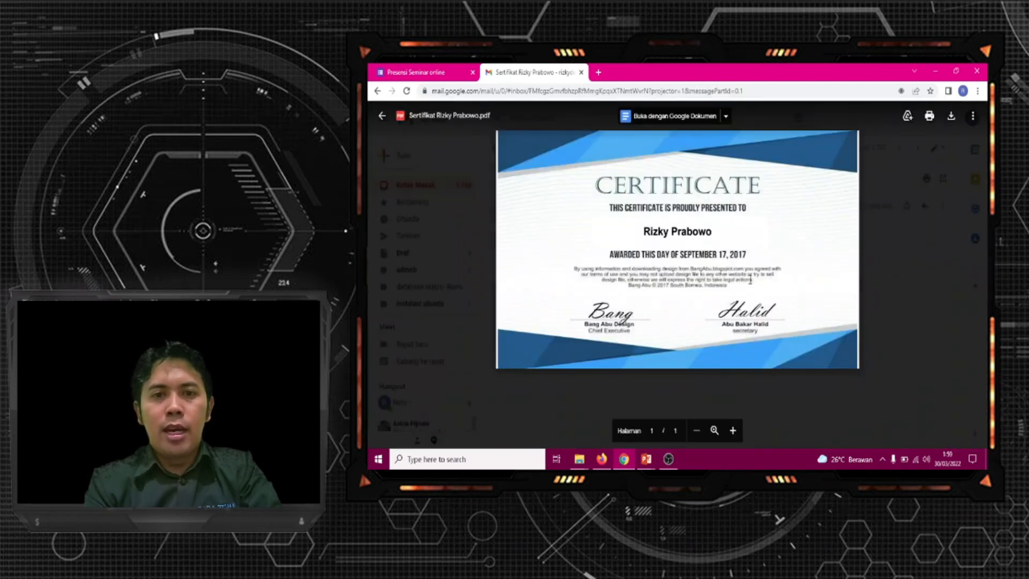
{"action": "left_click", "coordinate": [906, 272]}
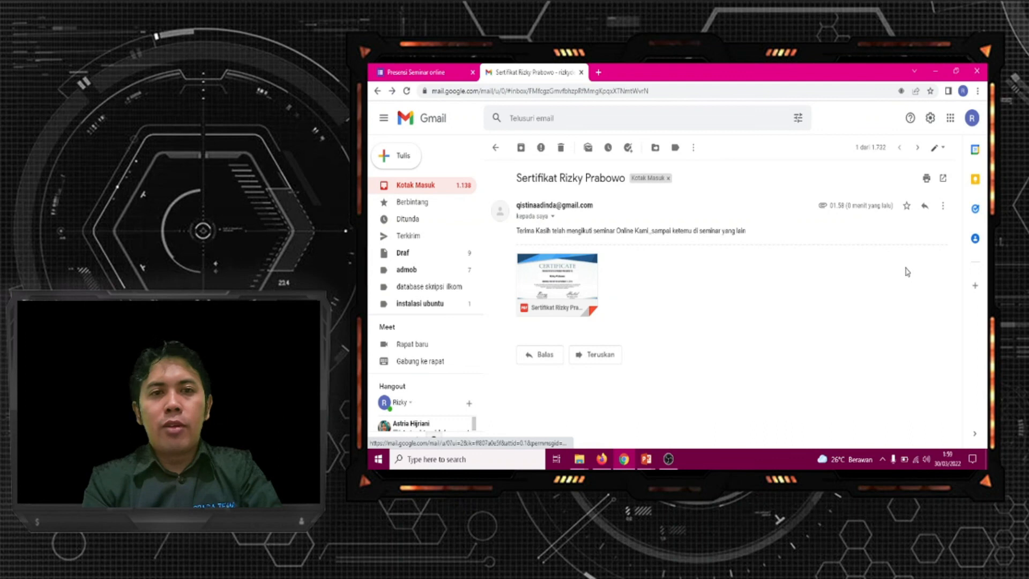